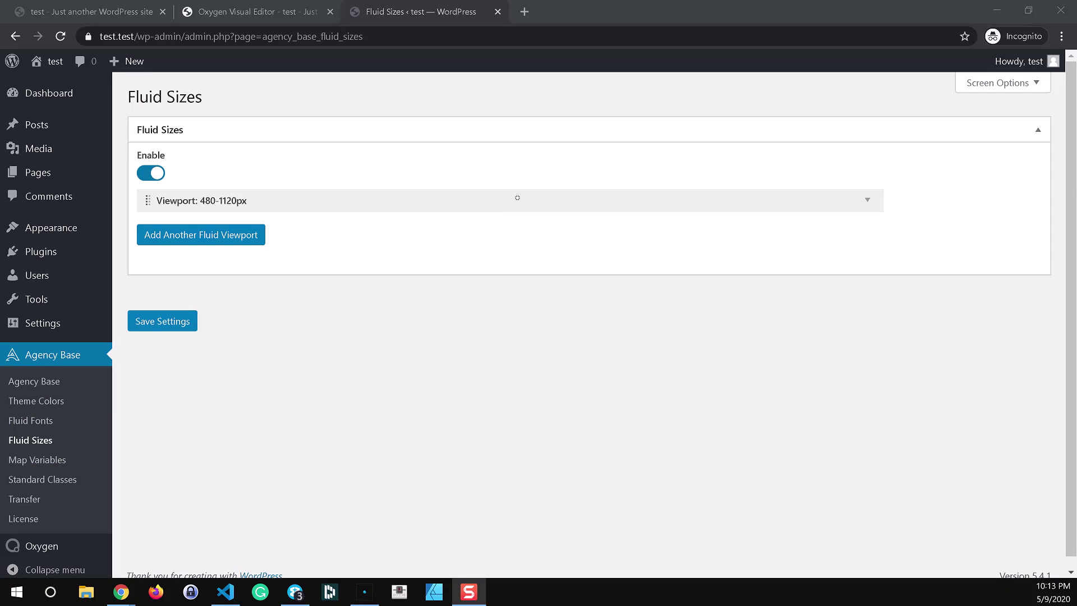
# - Expand the 'Viewport: 480-1120px' group to reveal its eight fluid variables
pyautogui.click(517, 197)
pyautogui.scroll(-2, 454, 323)
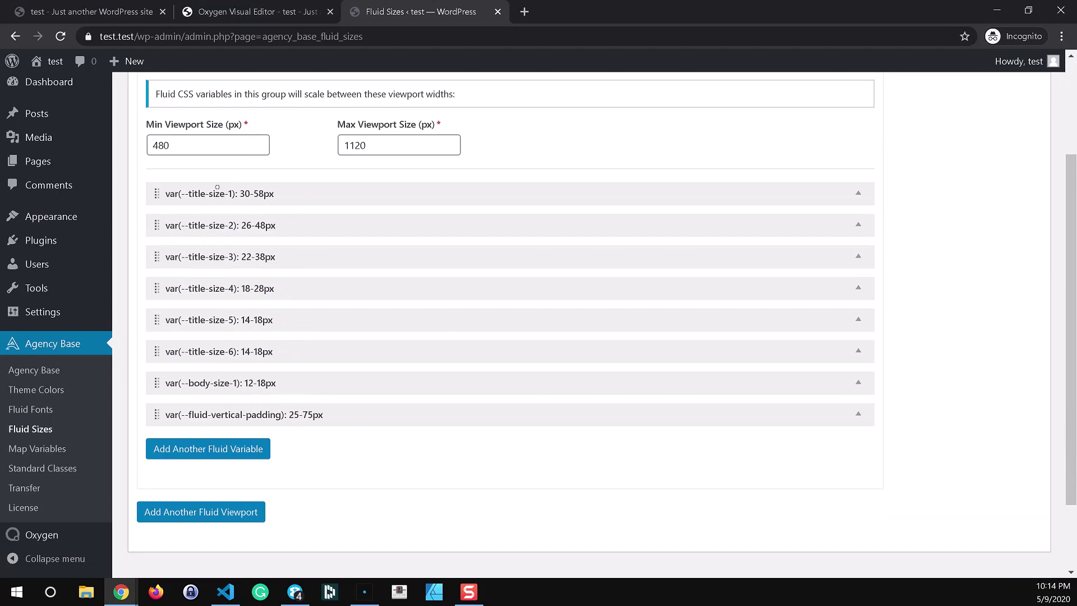
pyautogui.moveTo(289, 185)
pyautogui.scroll(3, 495, 222)
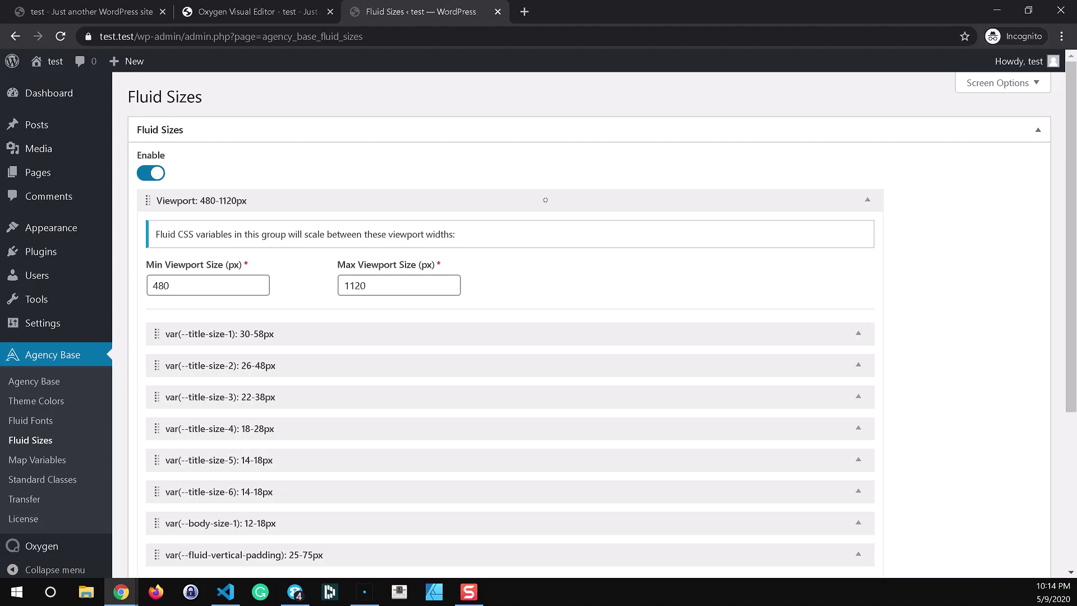
pyautogui.click(545, 200)
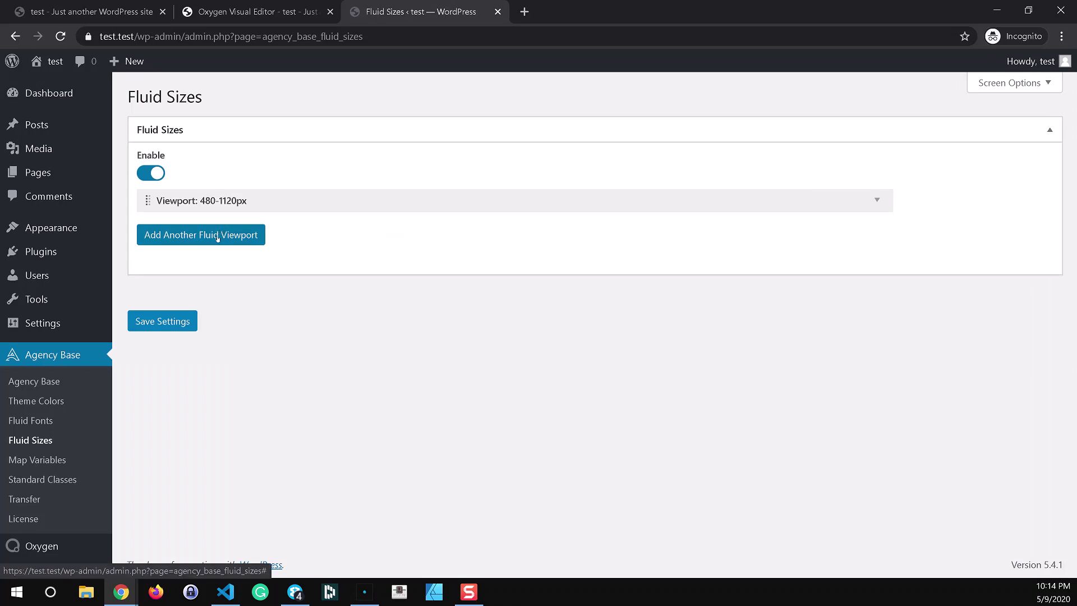
pyautogui.click(327, 203)
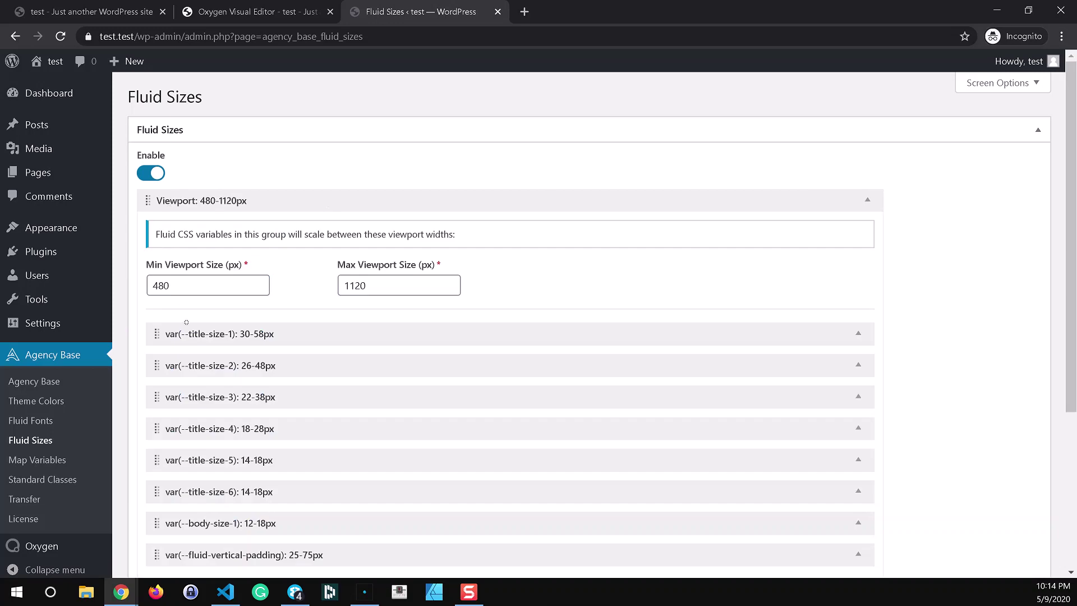
pyautogui.scroll(-3, 202, 319)
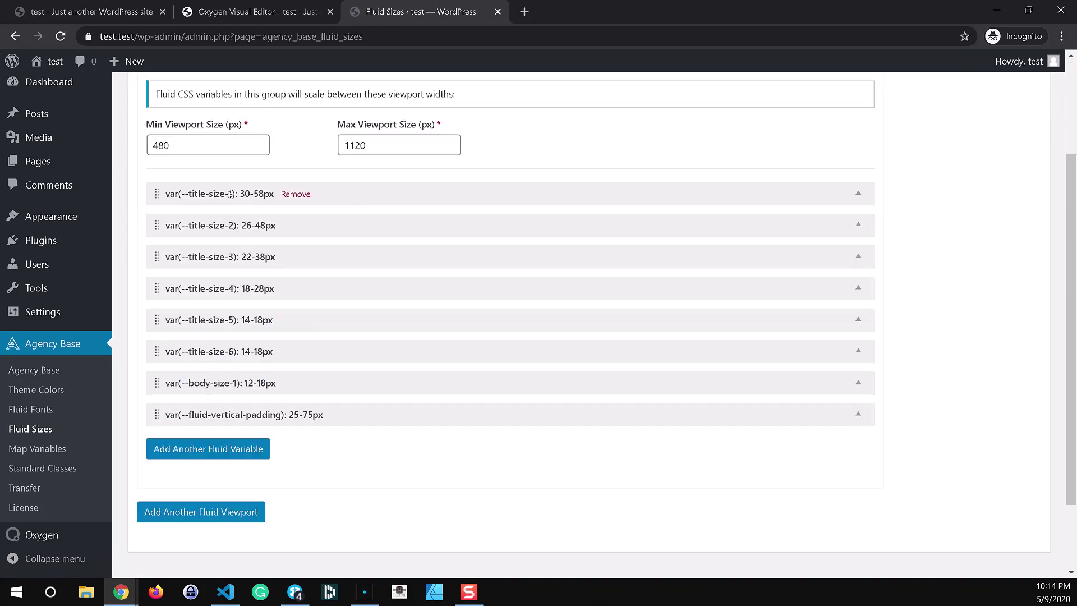
pyautogui.scroll(3, 224, 374)
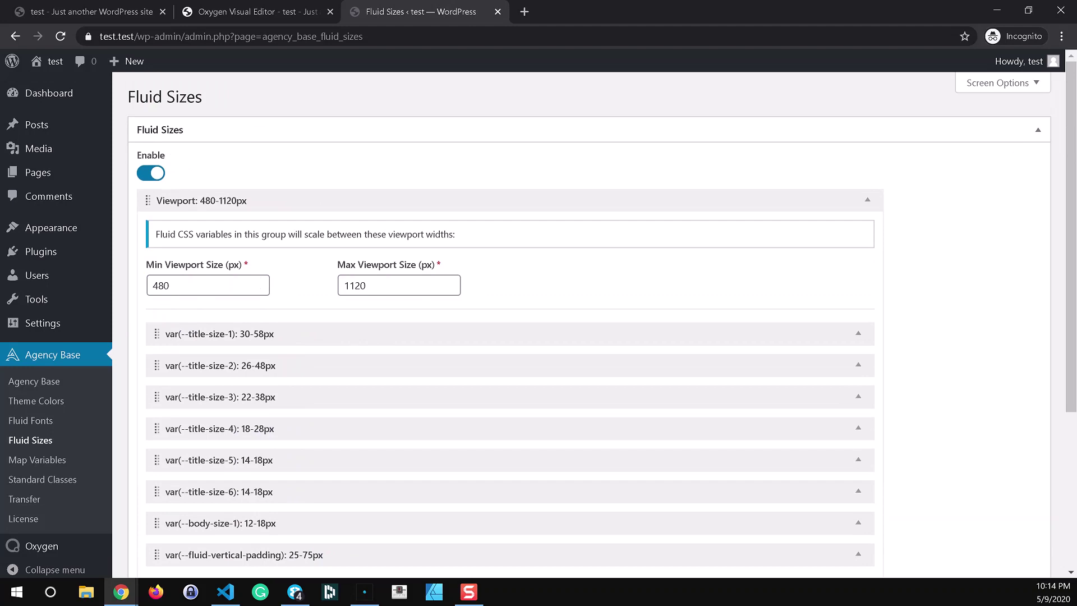
pyautogui.click(357, 333)
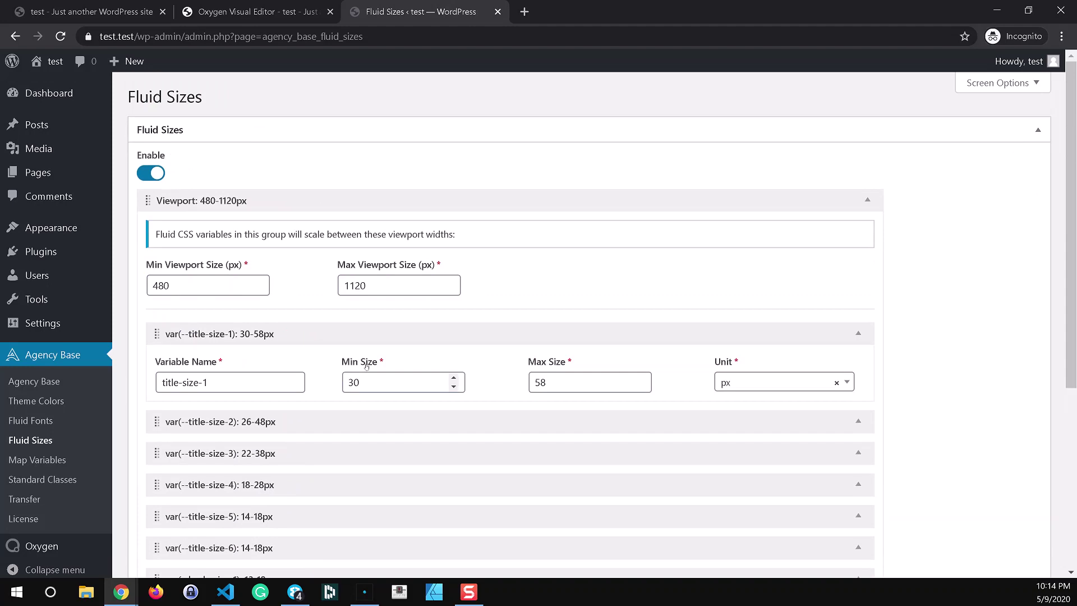
pyautogui.doubleClick(353, 382)
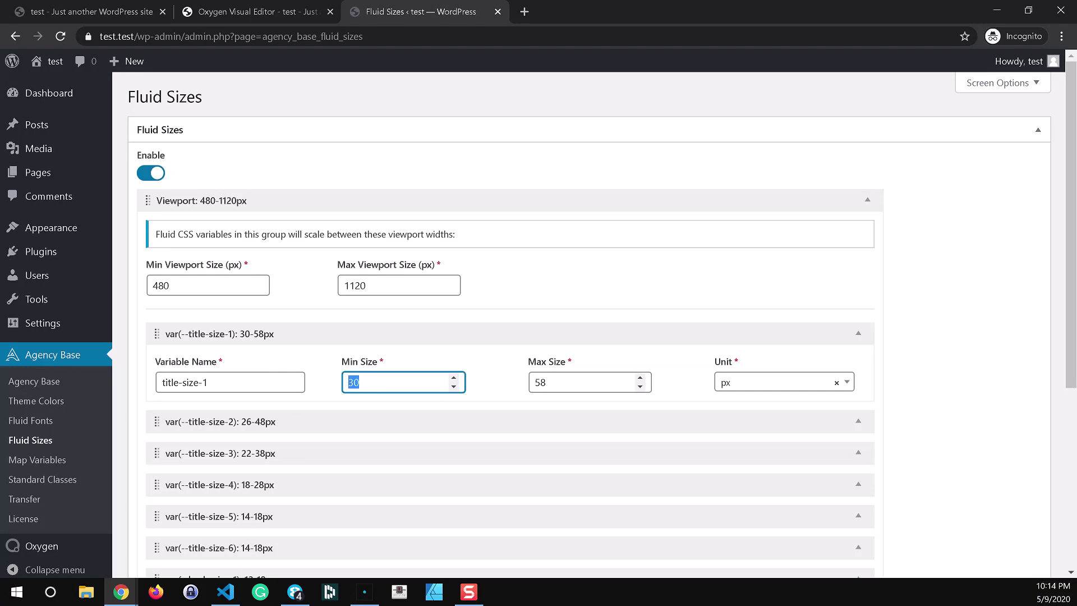
pyautogui.press('Tab')
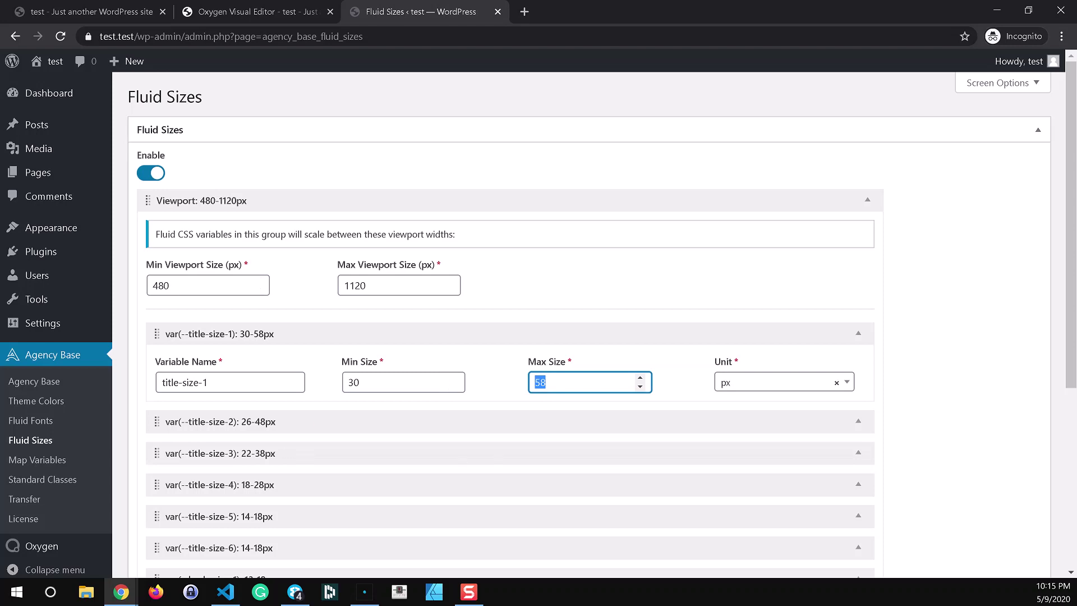
pyautogui.click(545, 382)
pyautogui.moveTo(382, 286); pyautogui.dragTo(328, 284)
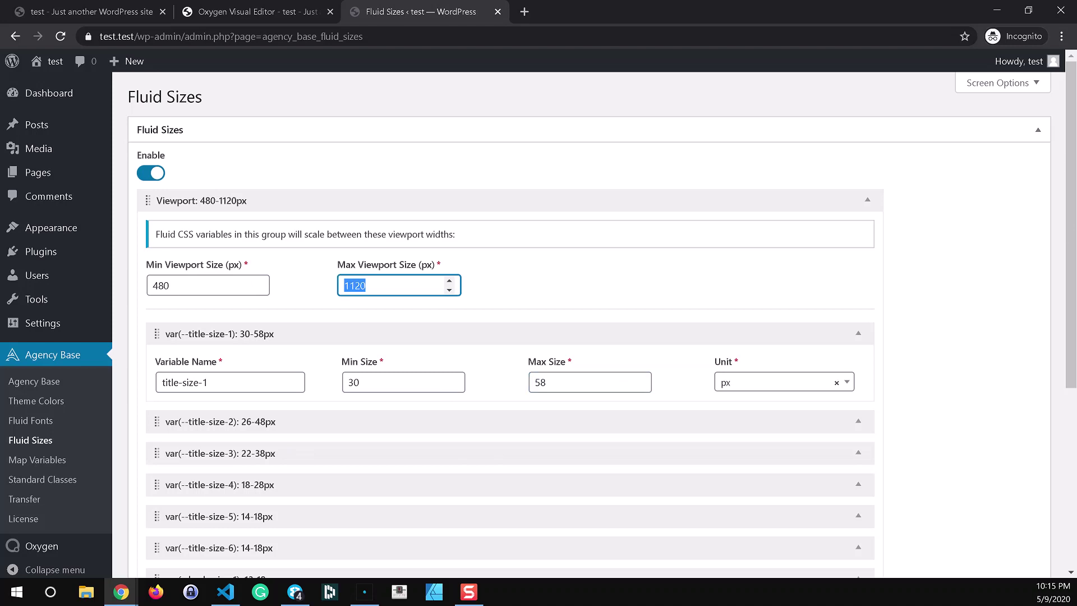
pyautogui.scroll(-2, 428, 429)
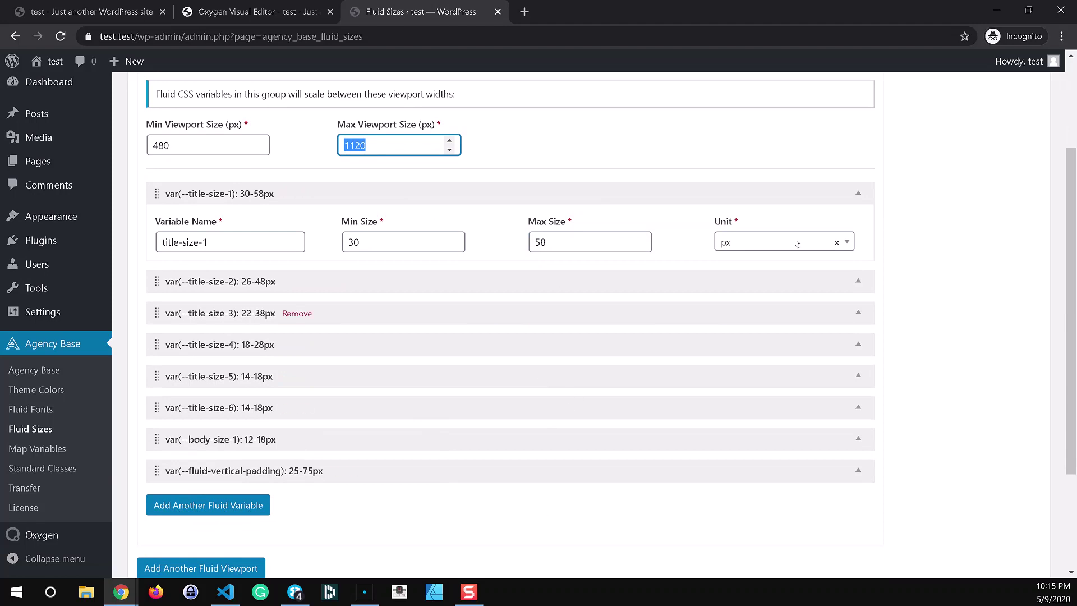
pyautogui.click(860, 193)
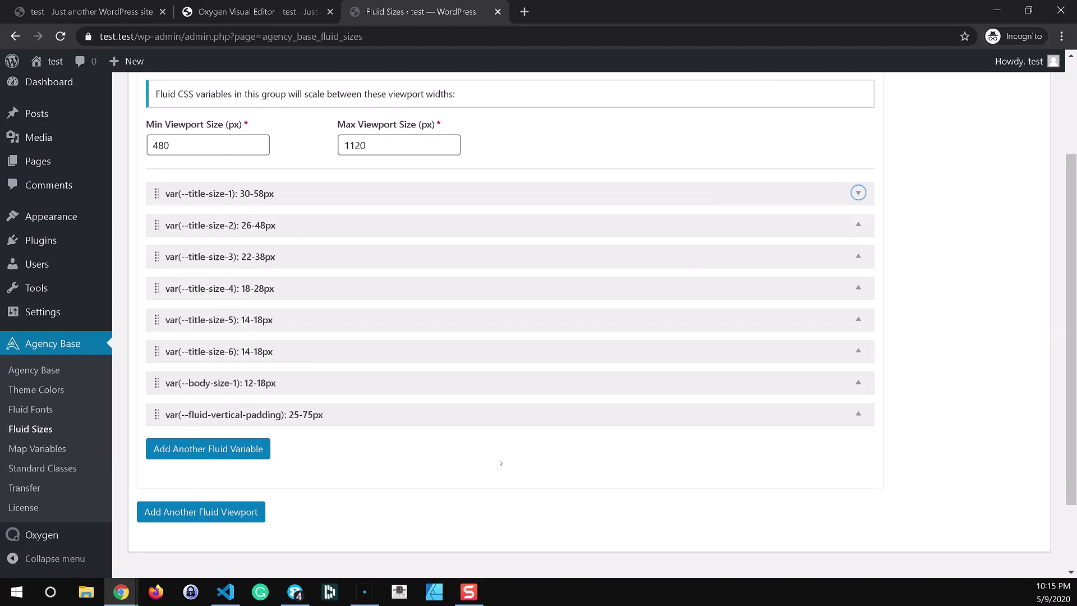
pyautogui.scroll(-1, 444, 446)
# - Add another fluid viewport group and enter 600 as its minimum viewport size
pyautogui.scroll(4, 281, 427)
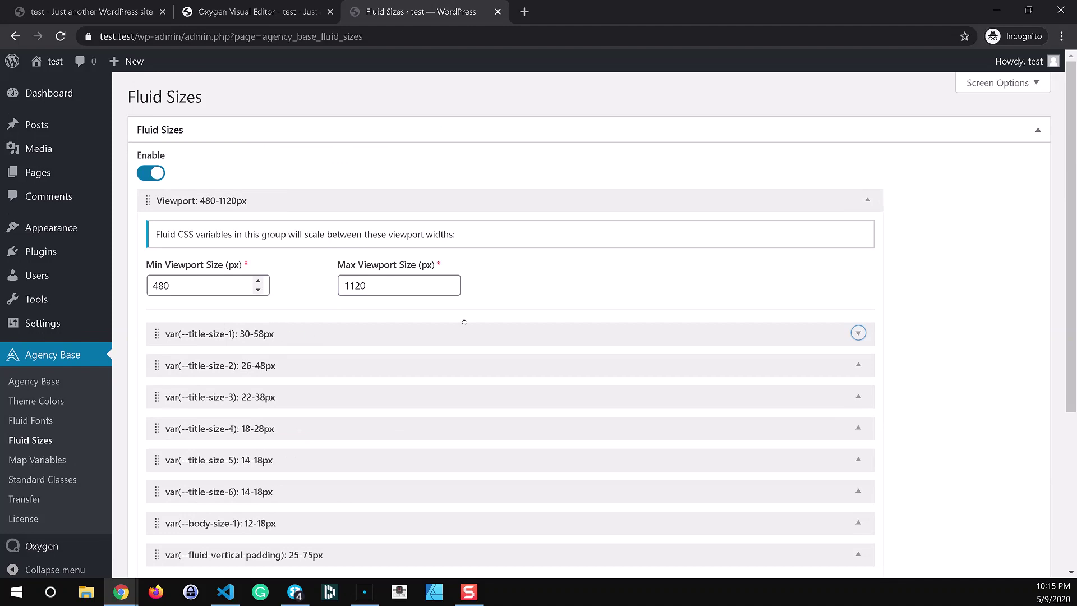
pyautogui.scroll(-1, 443, 287)
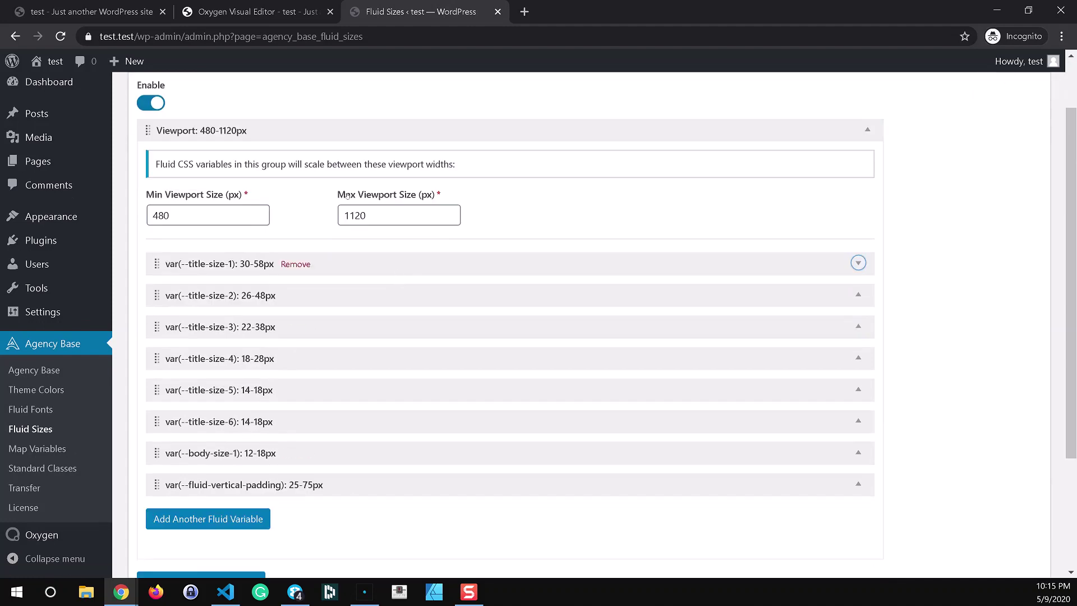
pyautogui.scroll(-3, 244, 535)
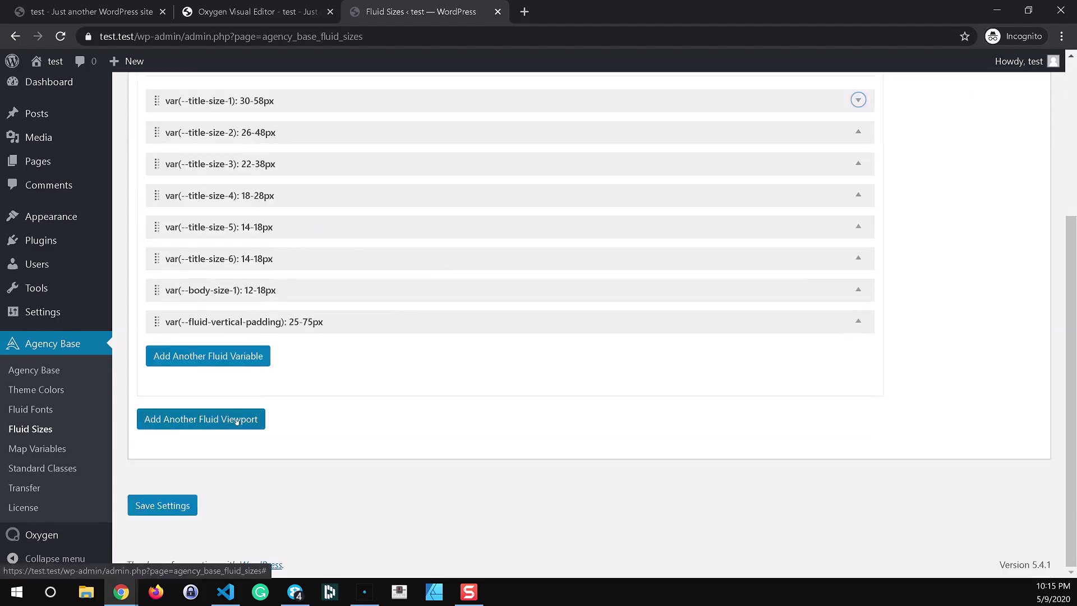
pyautogui.click(247, 420)
pyautogui.scroll(-2, 497, 519)
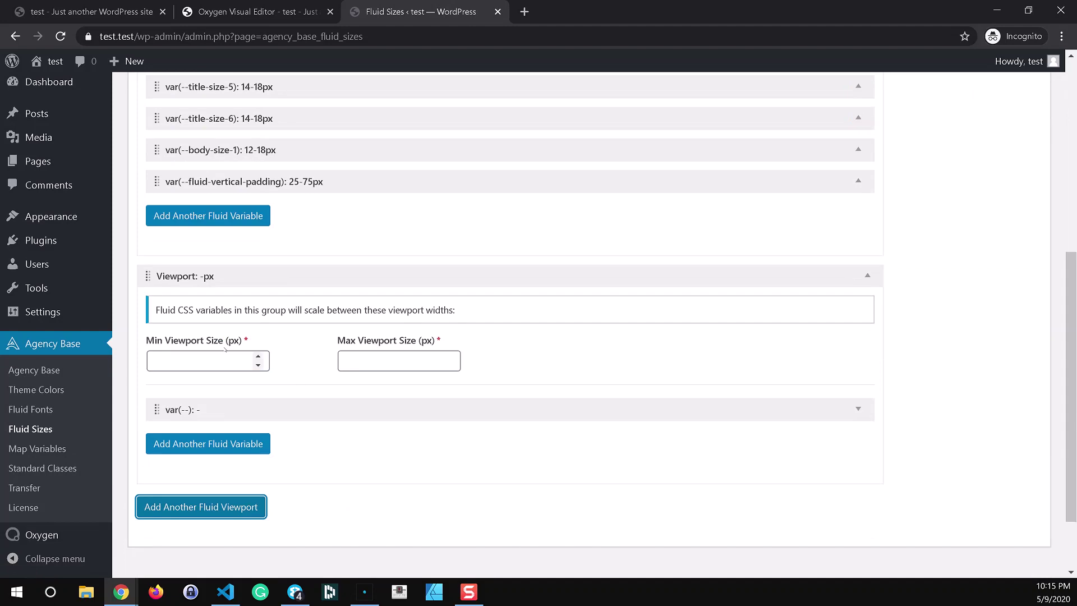
pyautogui.click(199, 360)
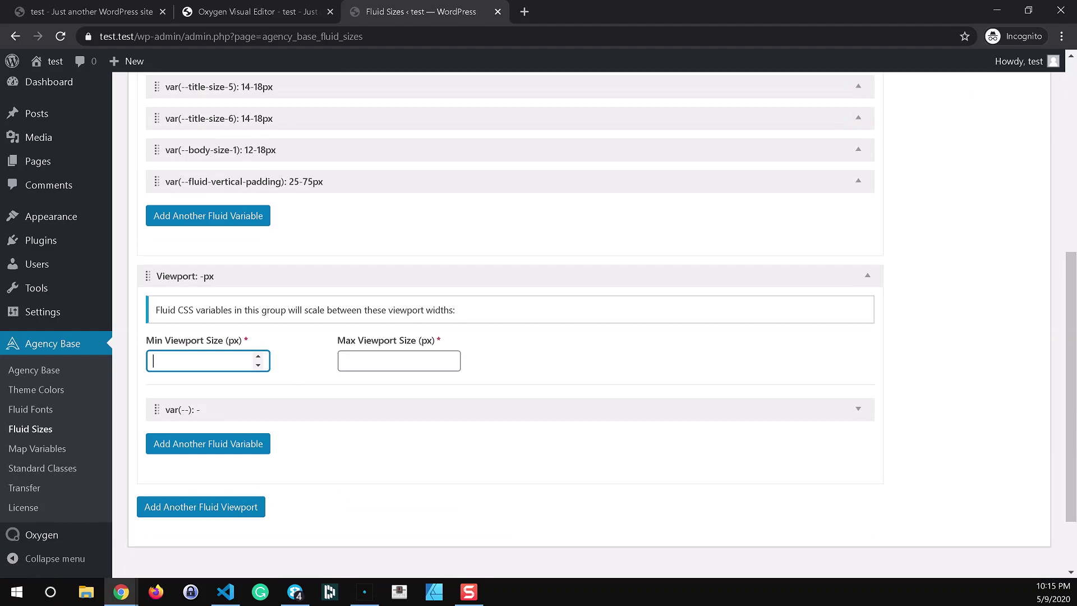
pyautogui.write('600')
pyautogui.click(399, 360)
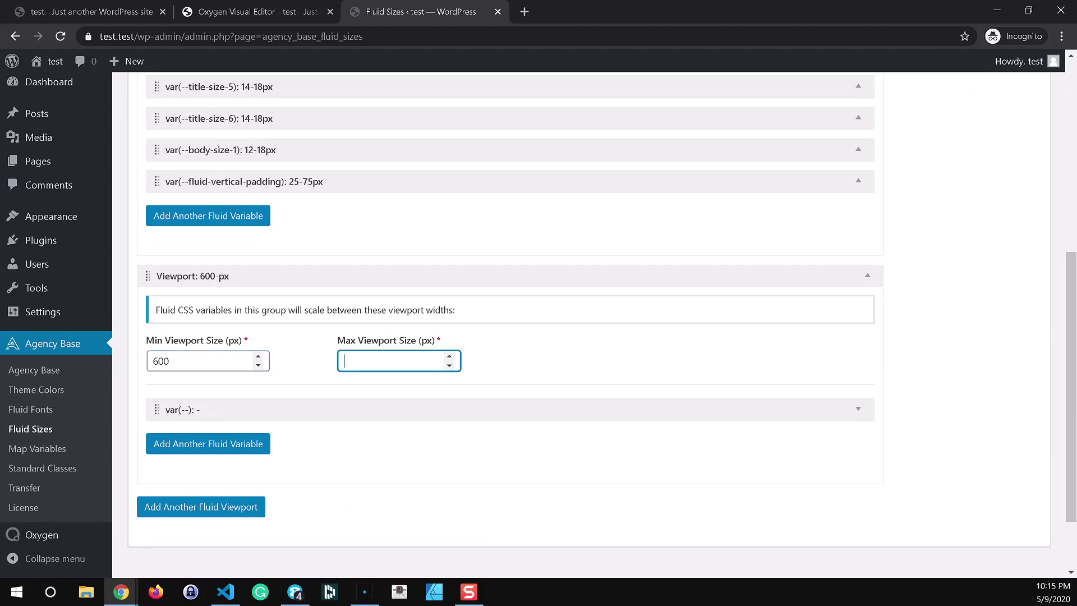
# - Set the maximum viewport to 1600 and add a random-name variable sized 100–350px
pyautogui.write('1600')
pyautogui.click(240, 404)
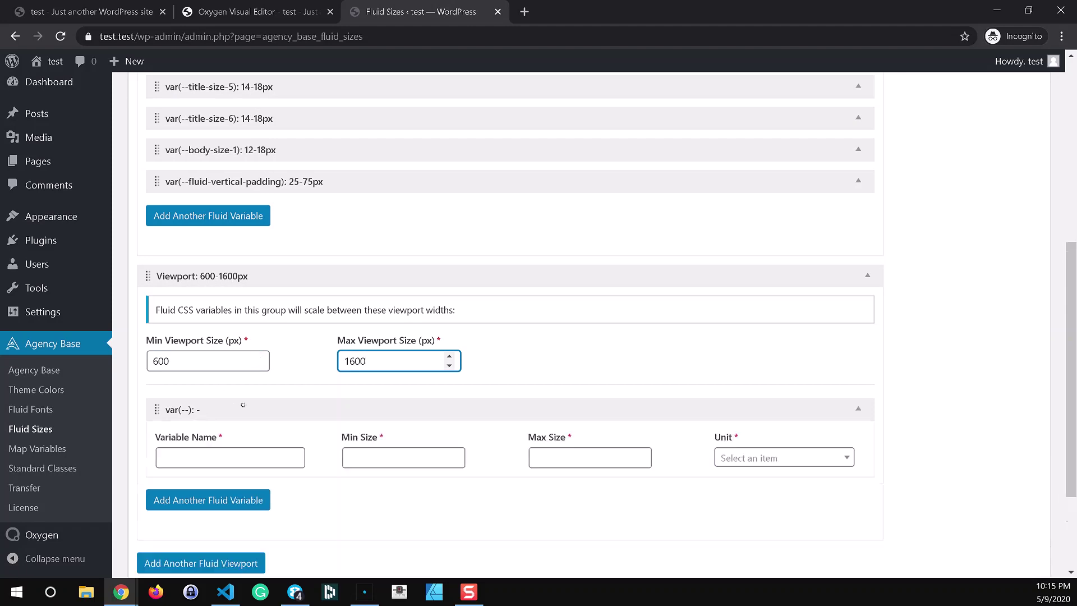
pyautogui.press('Tab')
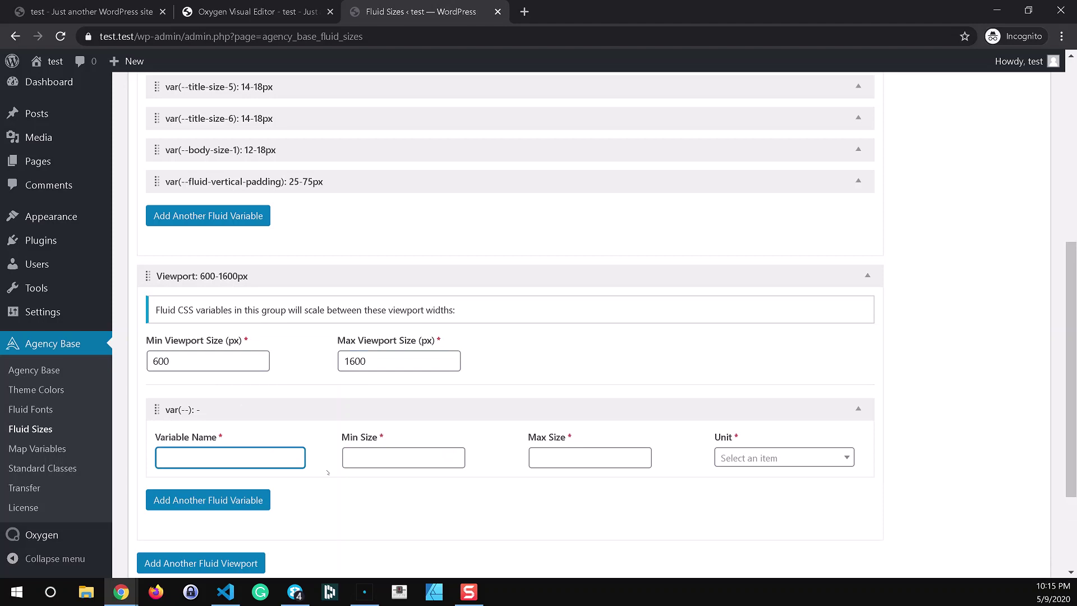
pyautogui.write('random-name')
pyautogui.press('Tab')
pyautogui.write('100')
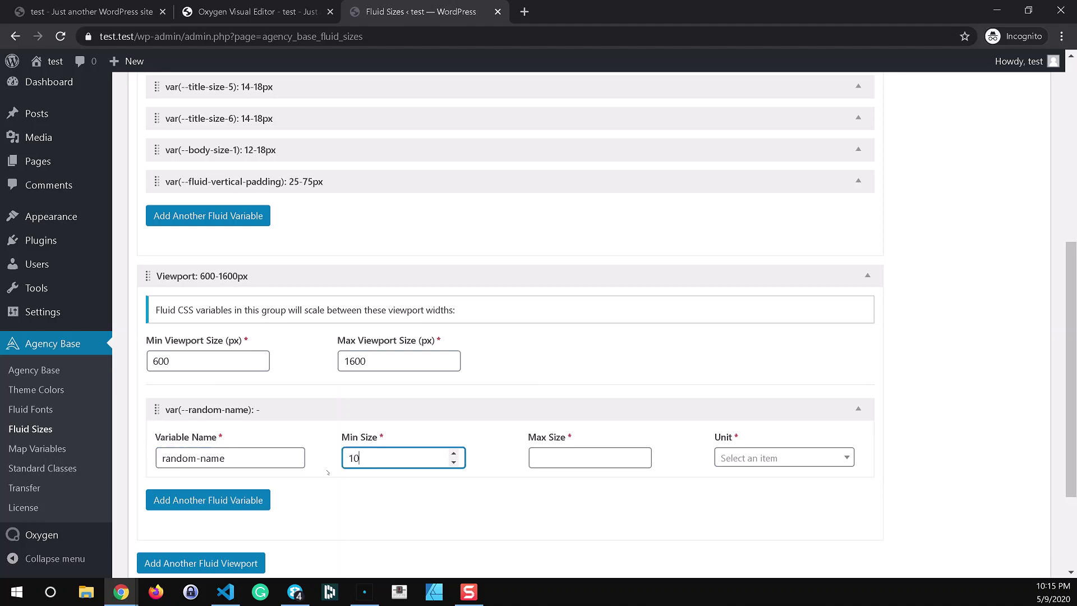
pyautogui.press('Tab')
pyautogui.write('350')
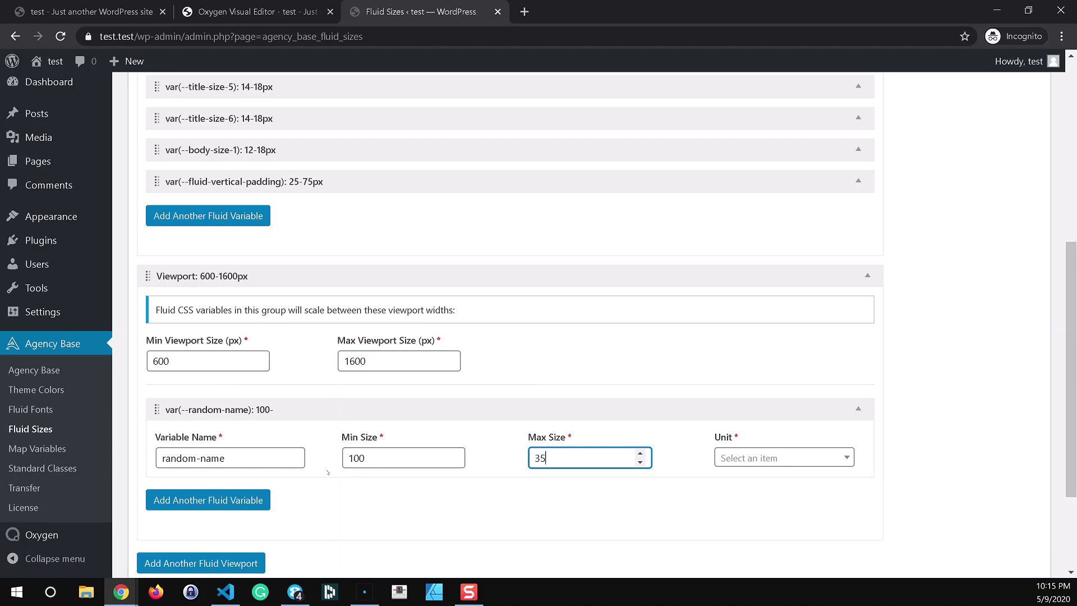
pyautogui.click(782, 459)
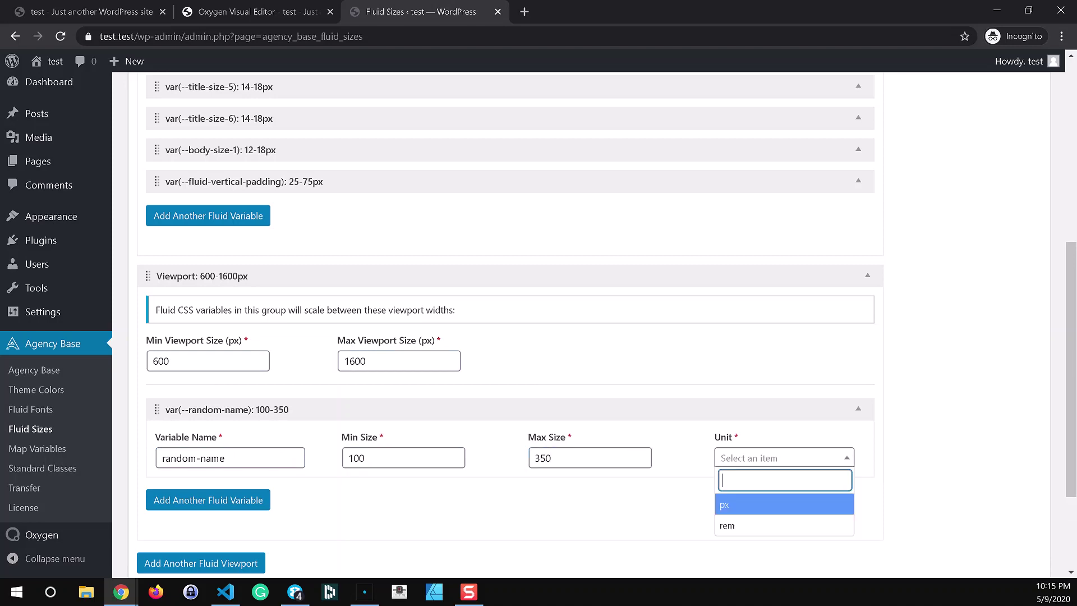
pyautogui.click(763, 502)
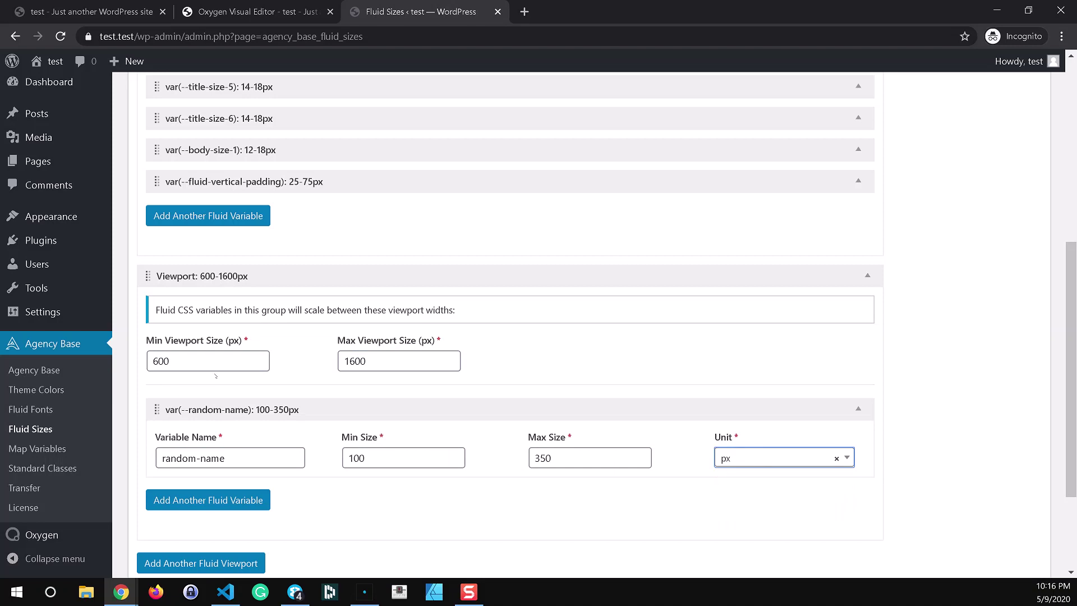
# - Recheck the 600/1600 viewport widths and the 100/350 variable sizes
pyautogui.doubleClick(161, 361)
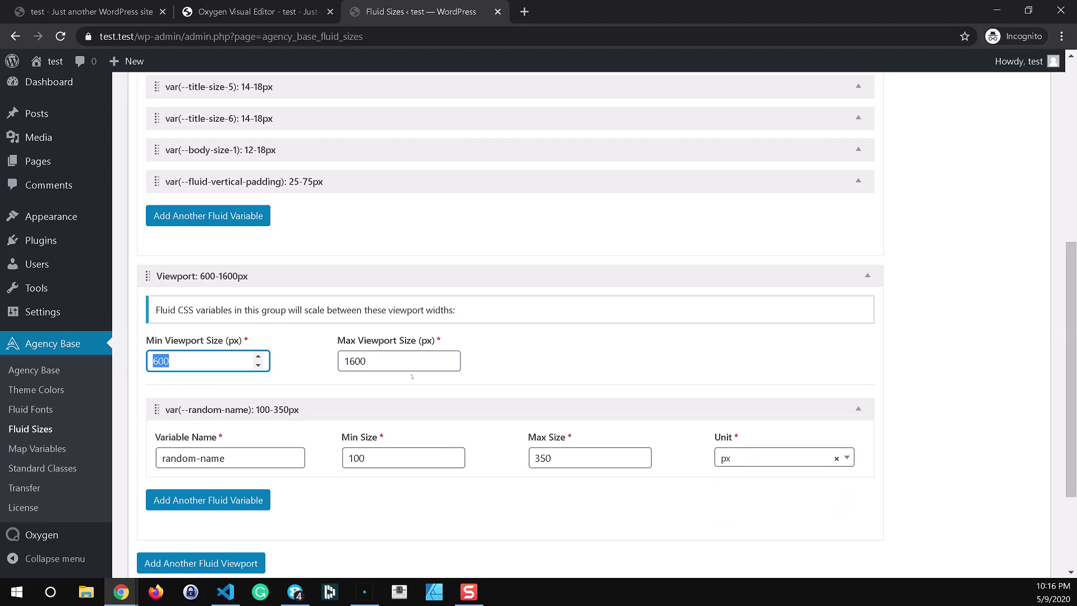
pyautogui.press('Tab')
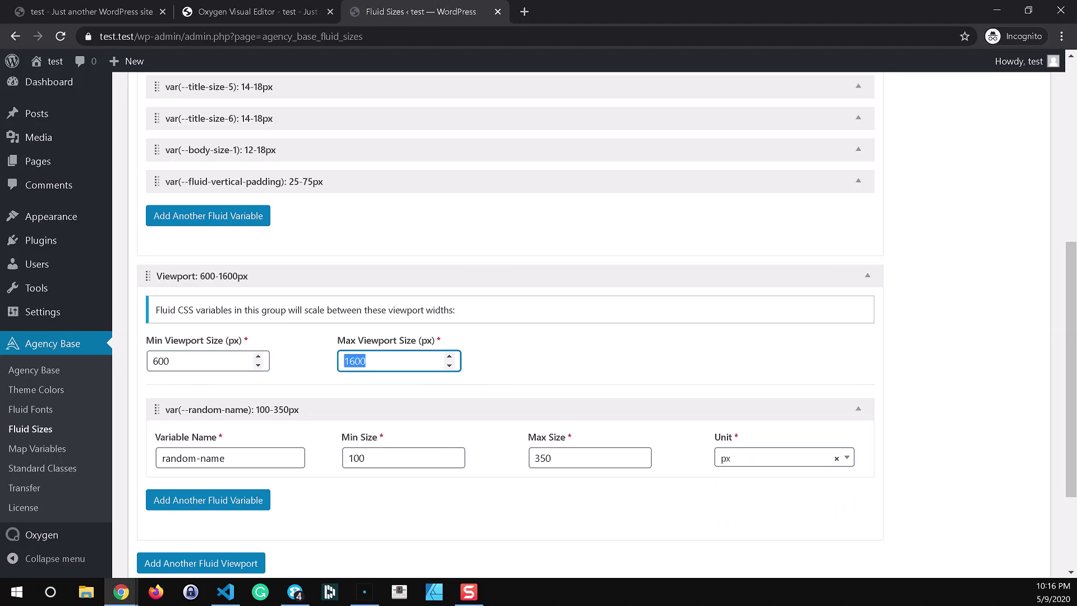
pyautogui.doubleClick(352, 458)
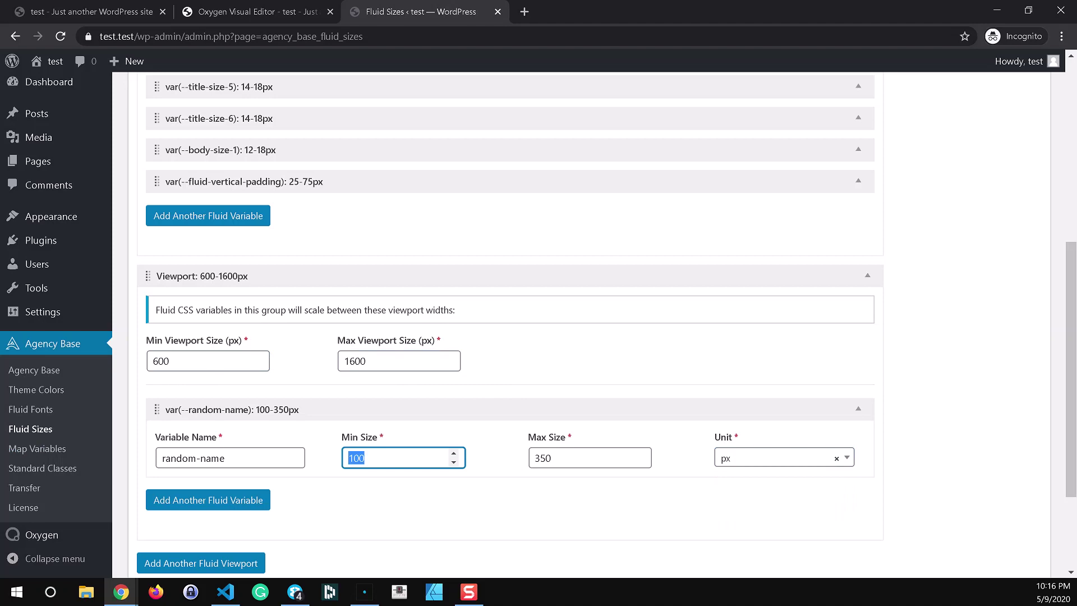
pyautogui.doubleClick(359, 361)
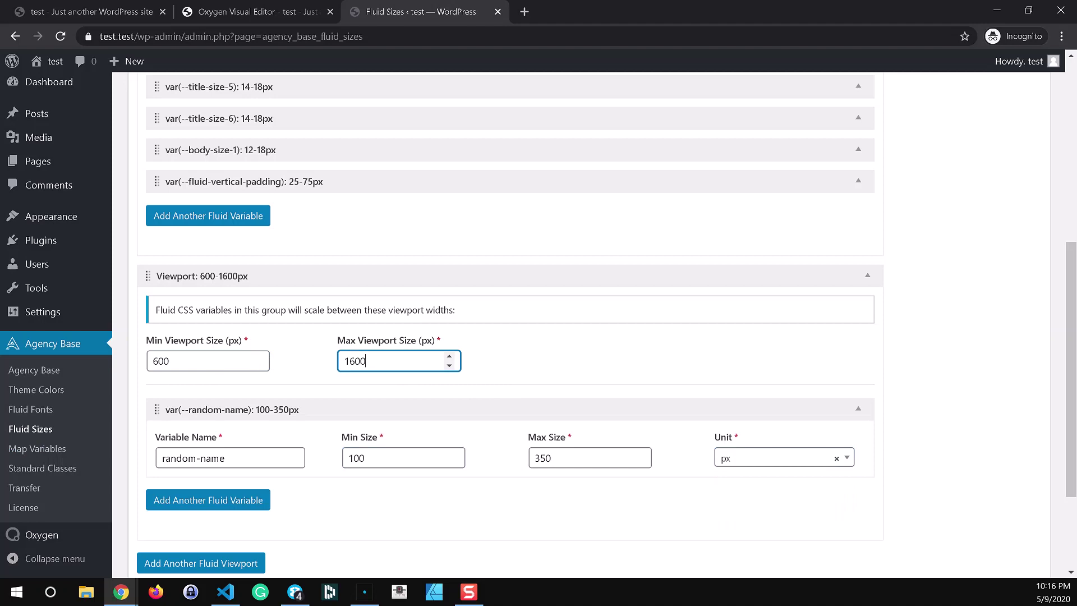
pyautogui.doubleClick(542, 458)
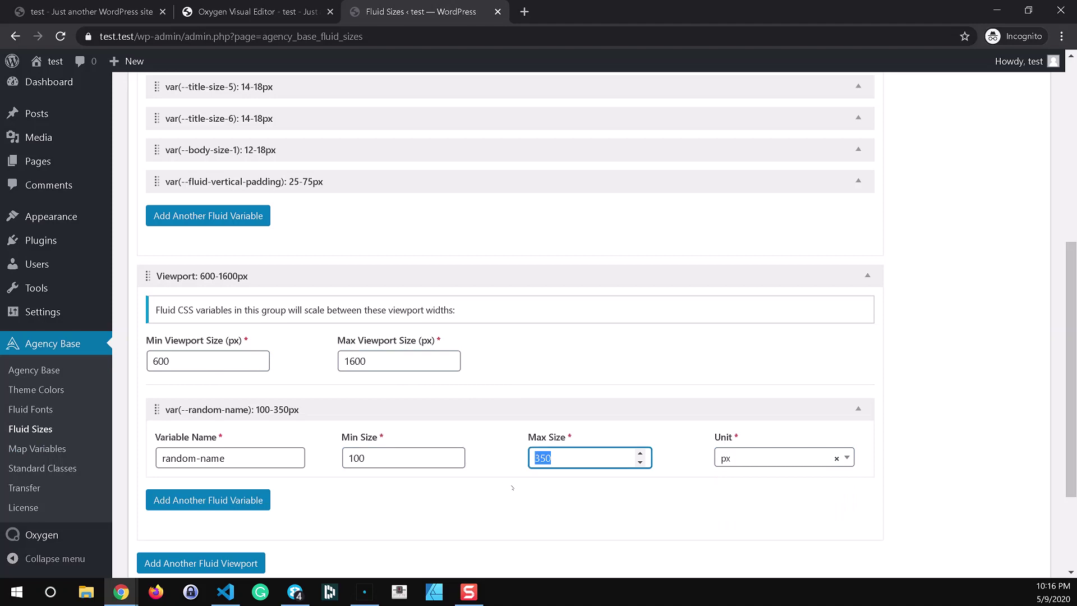
pyautogui.scroll(-1, 512, 489)
pyautogui.click(581, 494)
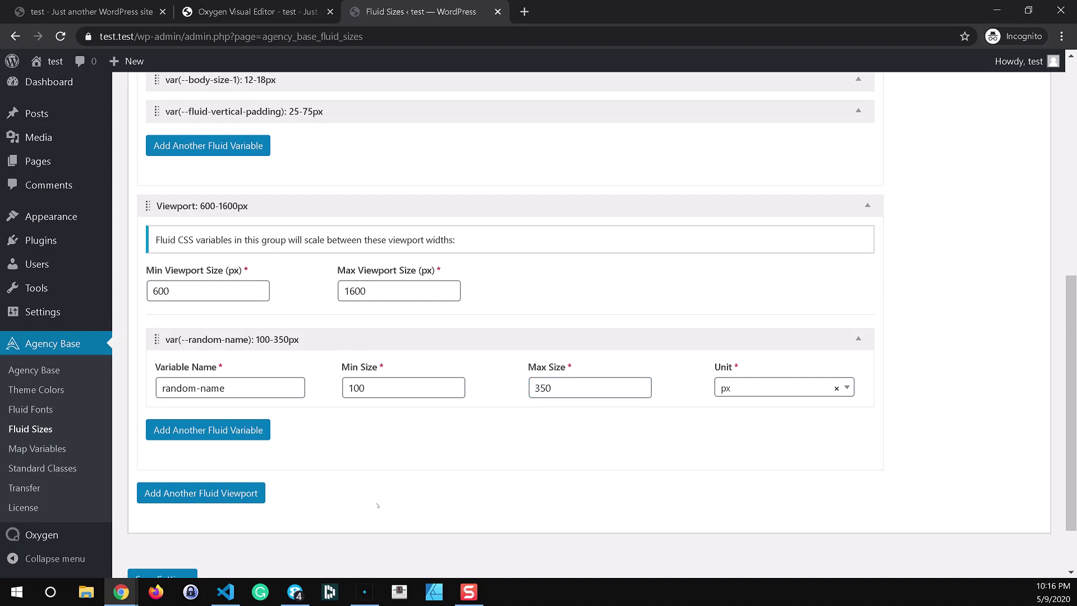
# - Save the Fluid Sizes settings and review the 480–1120px group's variables
pyautogui.scroll(-1, 284, 526)
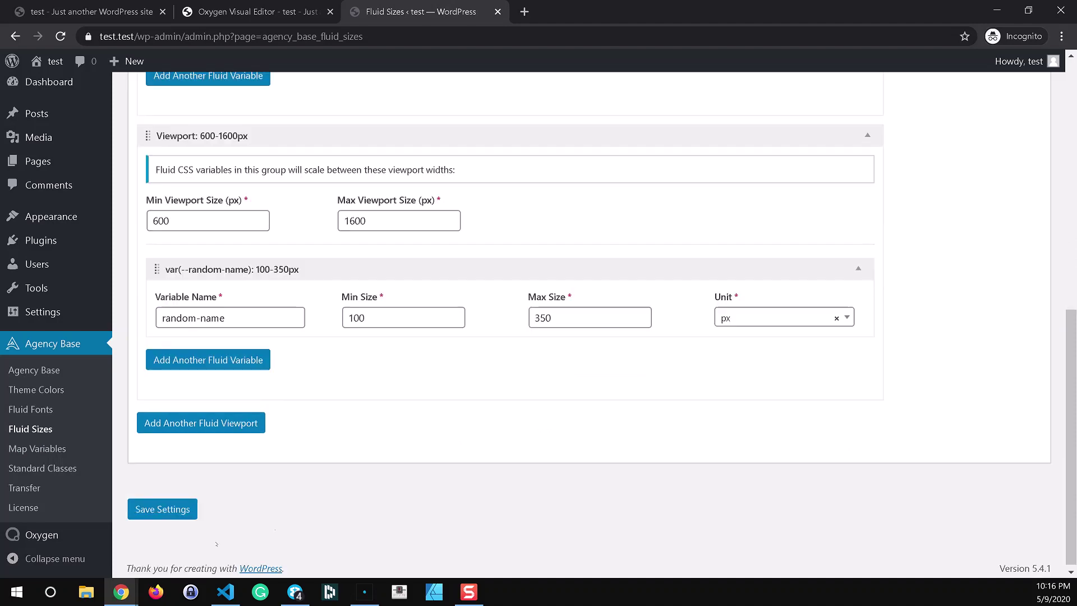
pyautogui.click(168, 510)
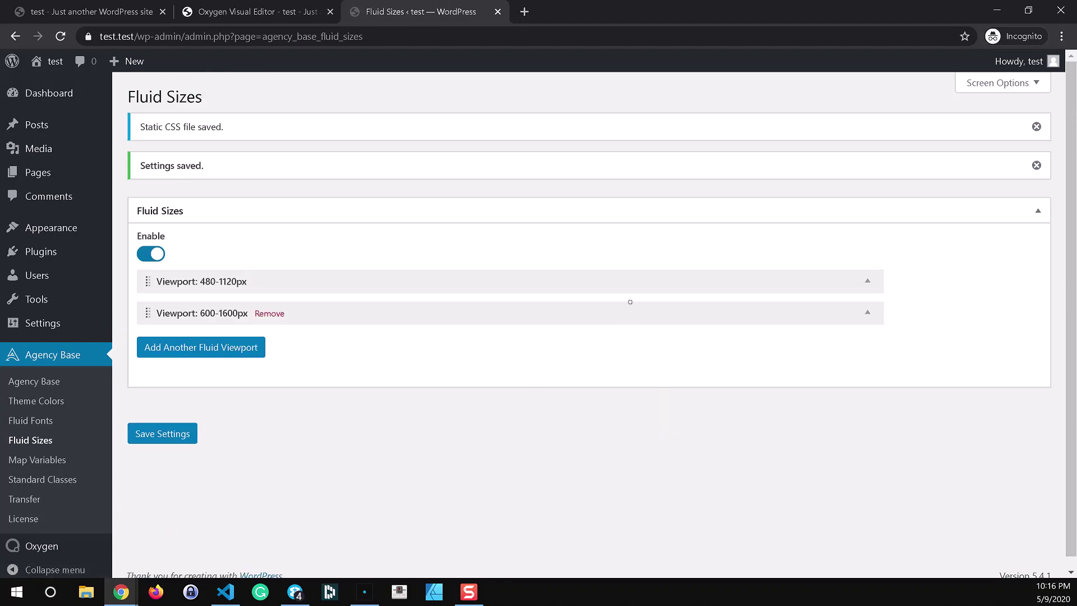
pyautogui.click(630, 281)
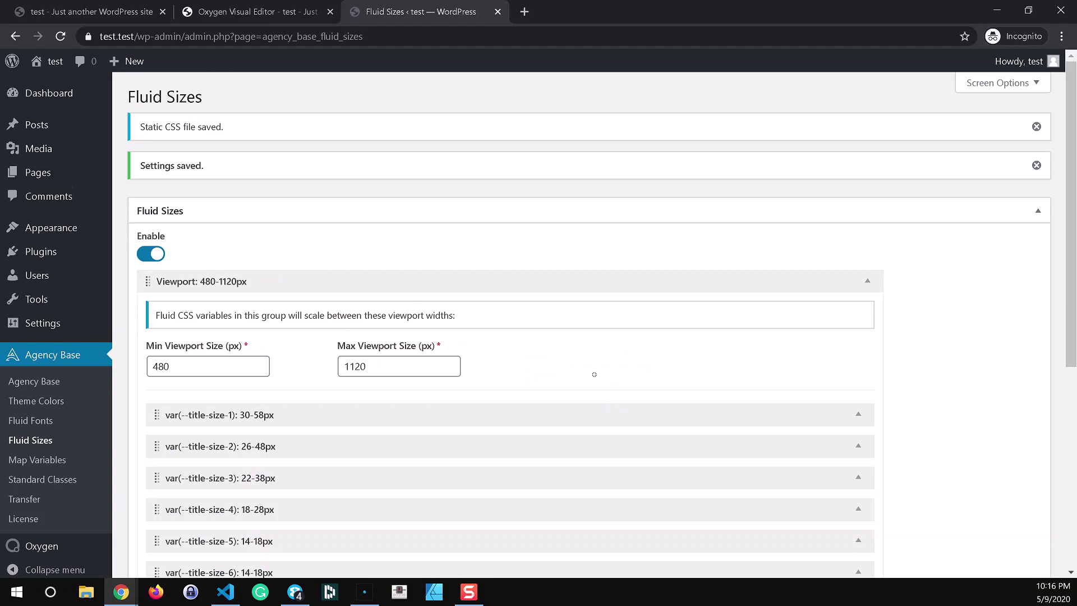
pyautogui.scroll(-2, 594, 374)
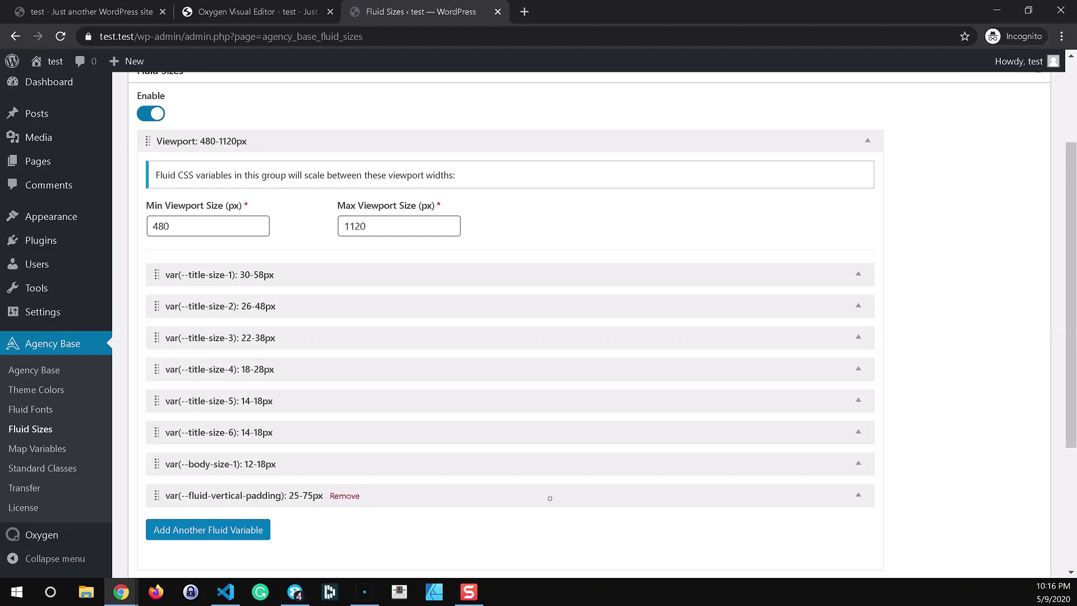
pyautogui.click(273, 11)
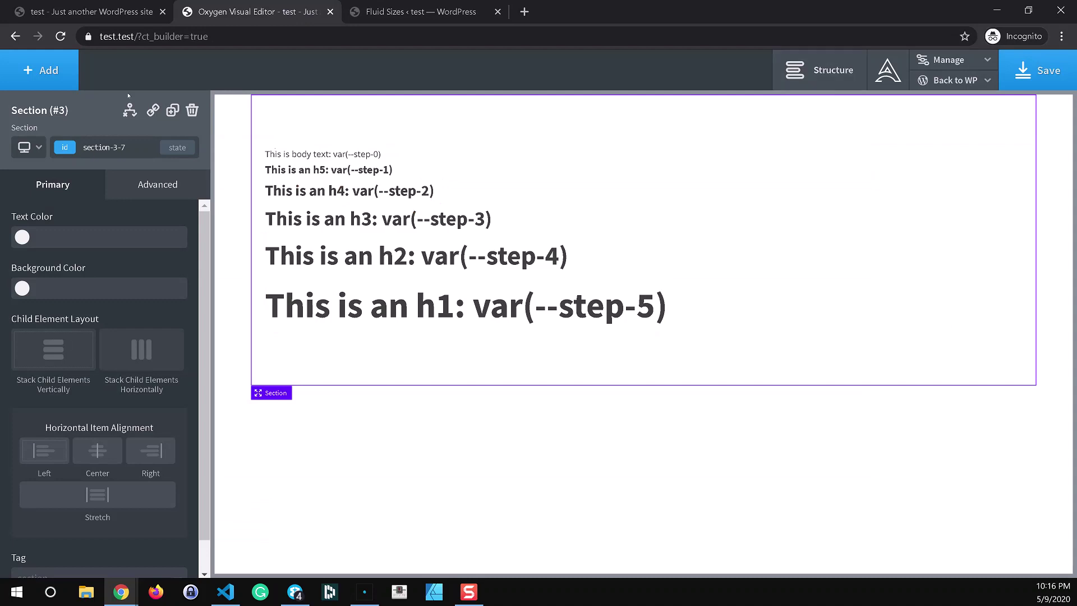
# - Add a new empty Section (#17) and move it above Section (#3)
pyautogui.click(41, 70)
pyautogui.click(57, 199)
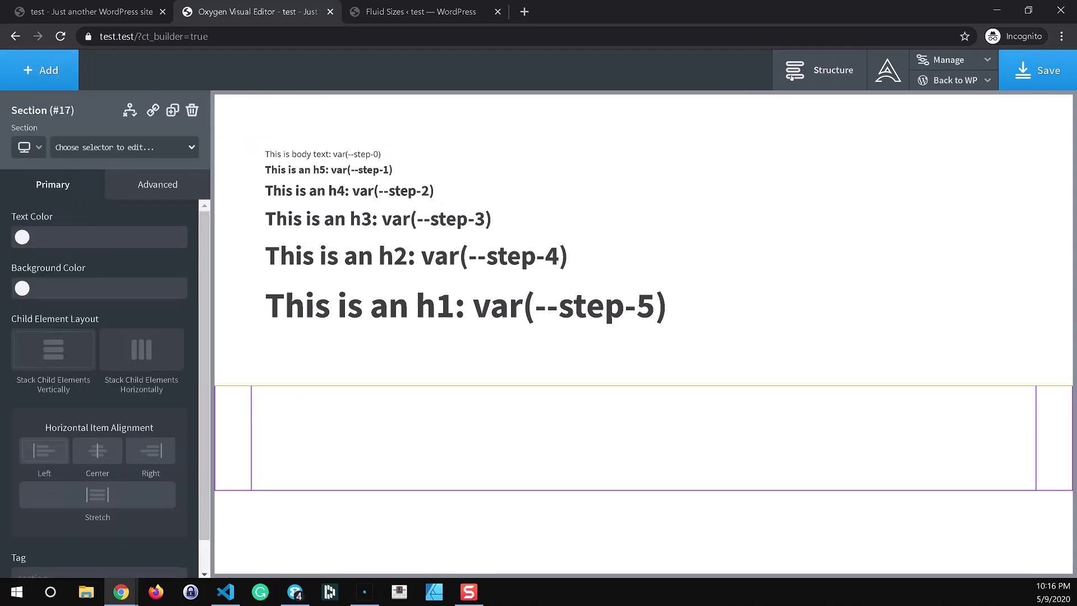
pyautogui.click(819, 70)
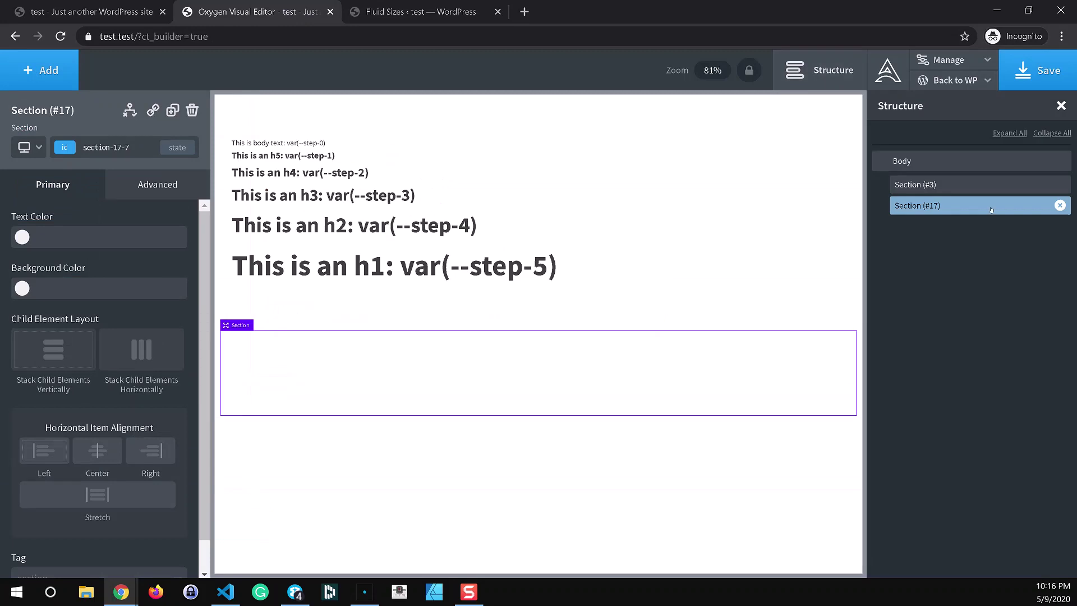
pyautogui.moveTo(1059, 205); pyautogui.dragTo(985, 178)
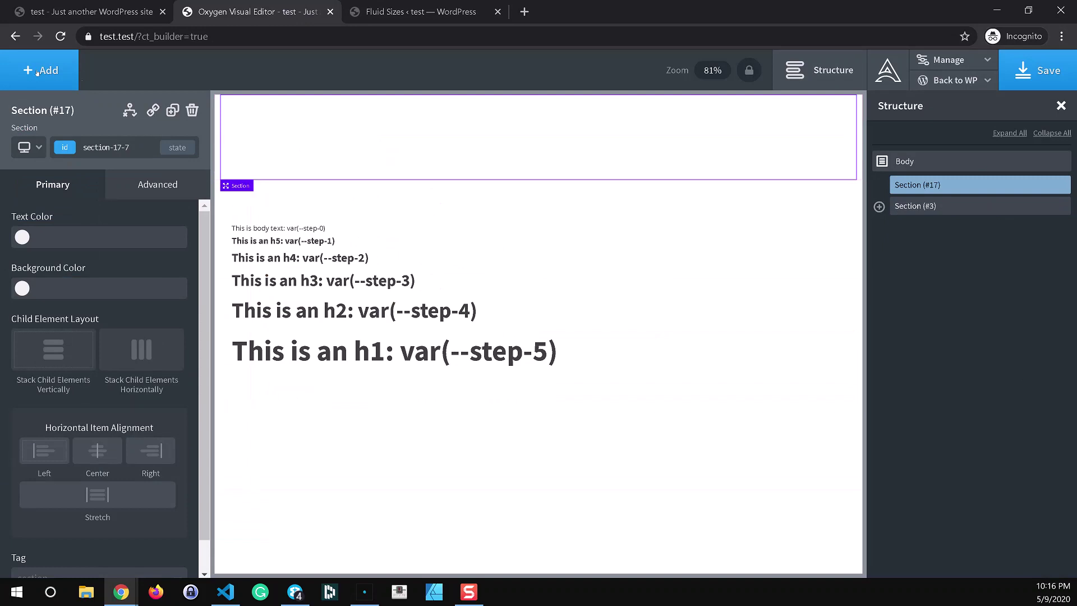
# - Give Section (#17) a var(--primary-theme) background and var(--light-text) text colour
pyautogui.click(878, 71)
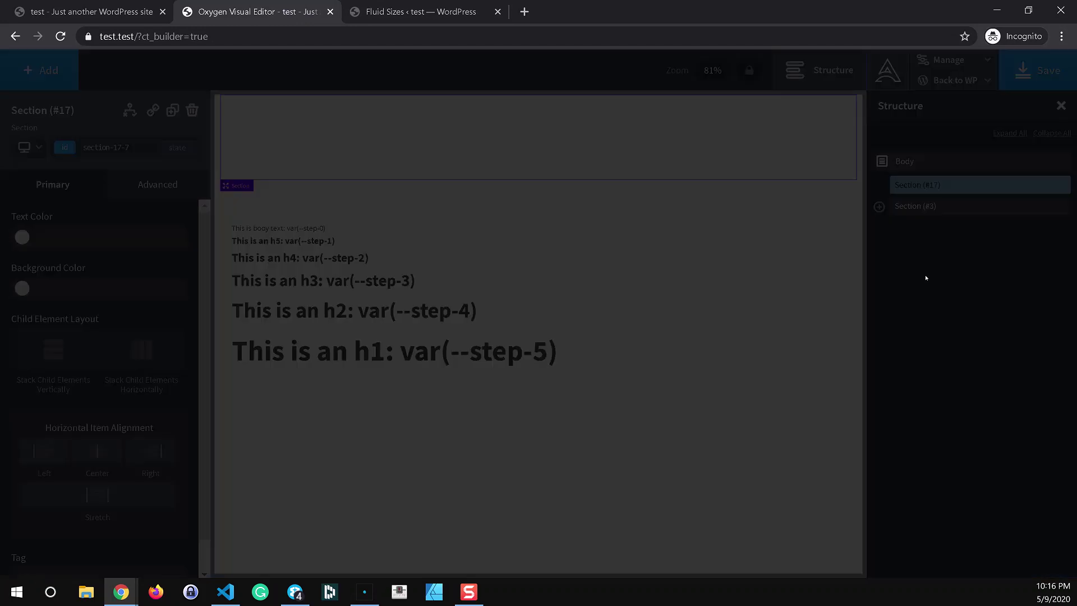
pyautogui.click(749, 61)
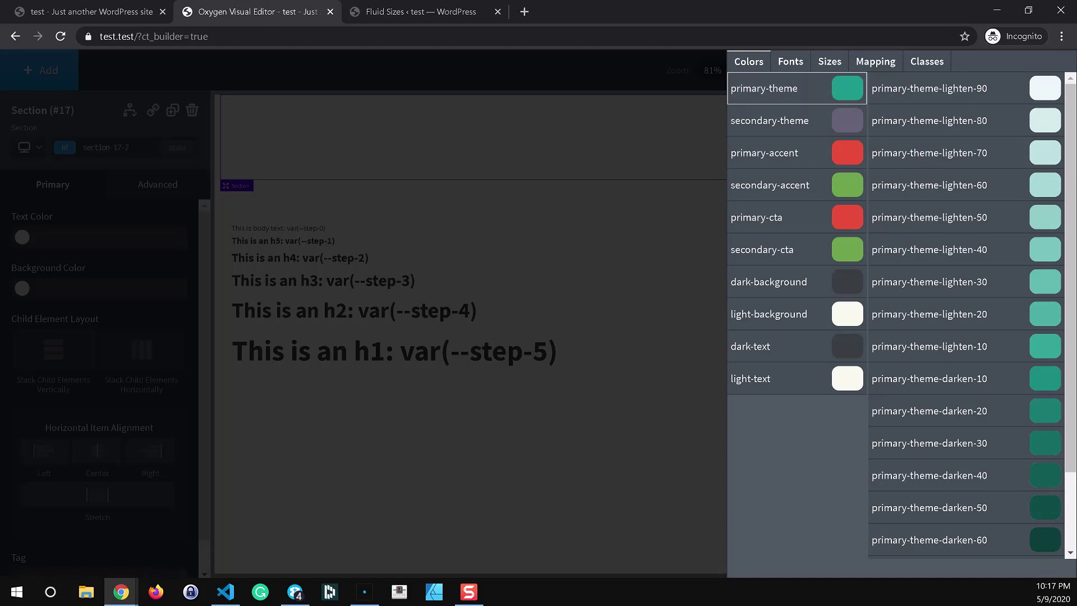
pyautogui.click(64, 256)
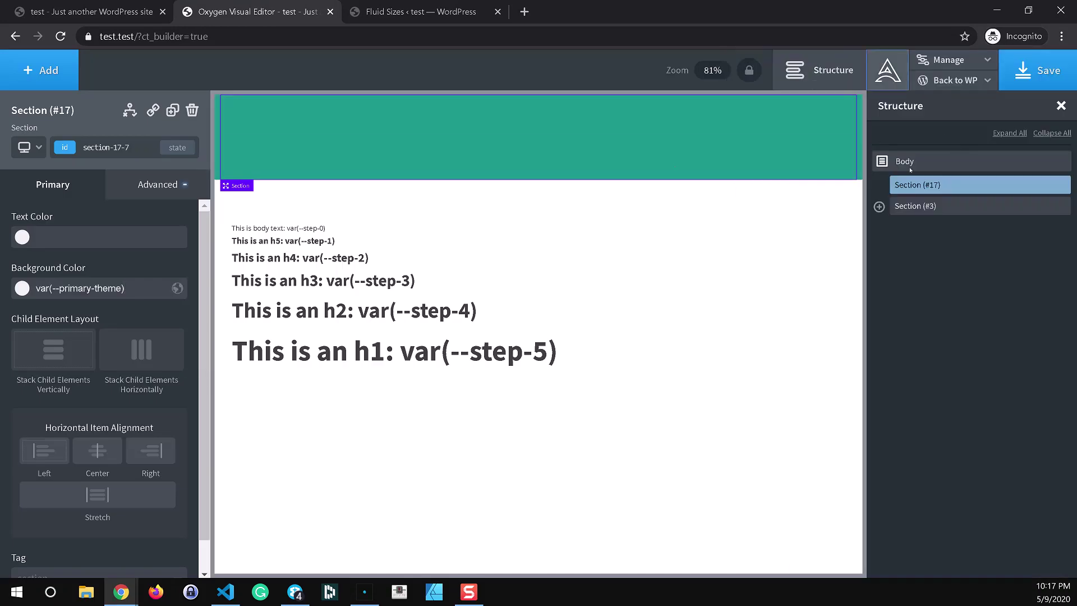
pyautogui.click(888, 70)
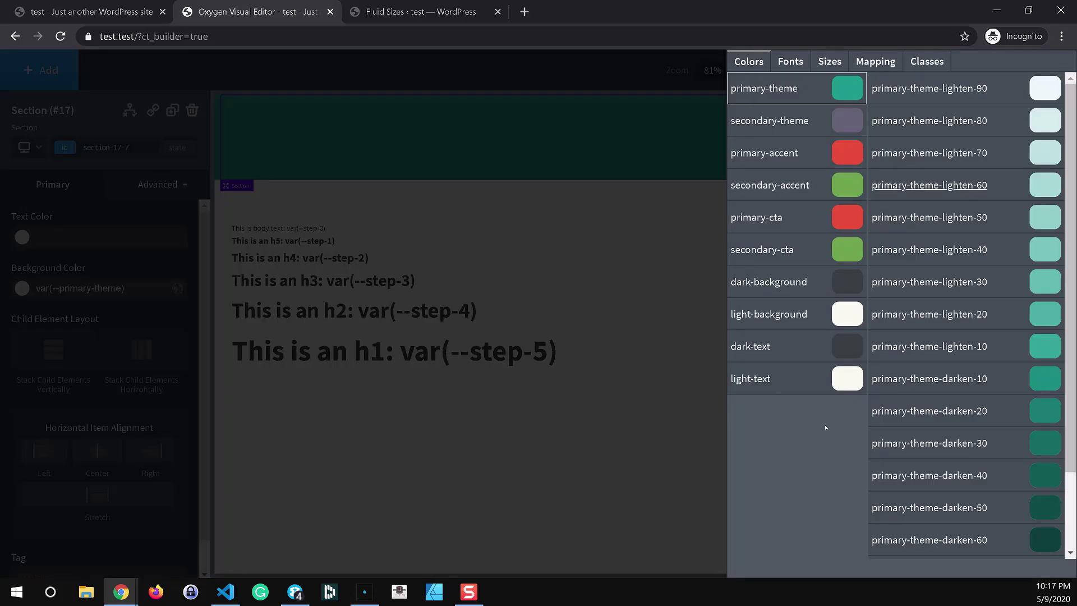
pyautogui.click(753, 377)
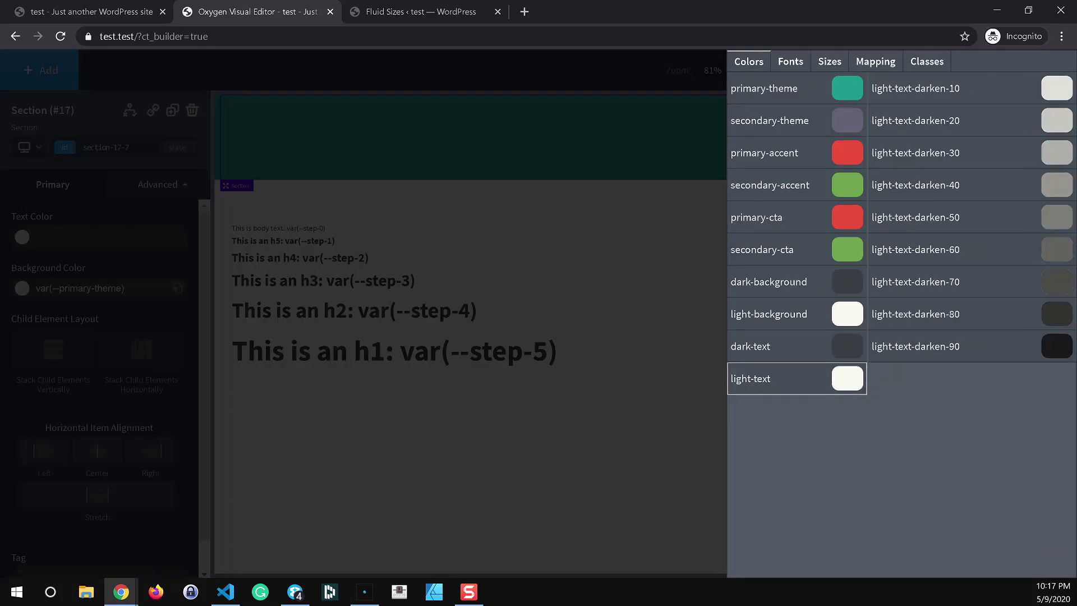
pyautogui.click(101, 237)
pyautogui.write('var(--light-text)')
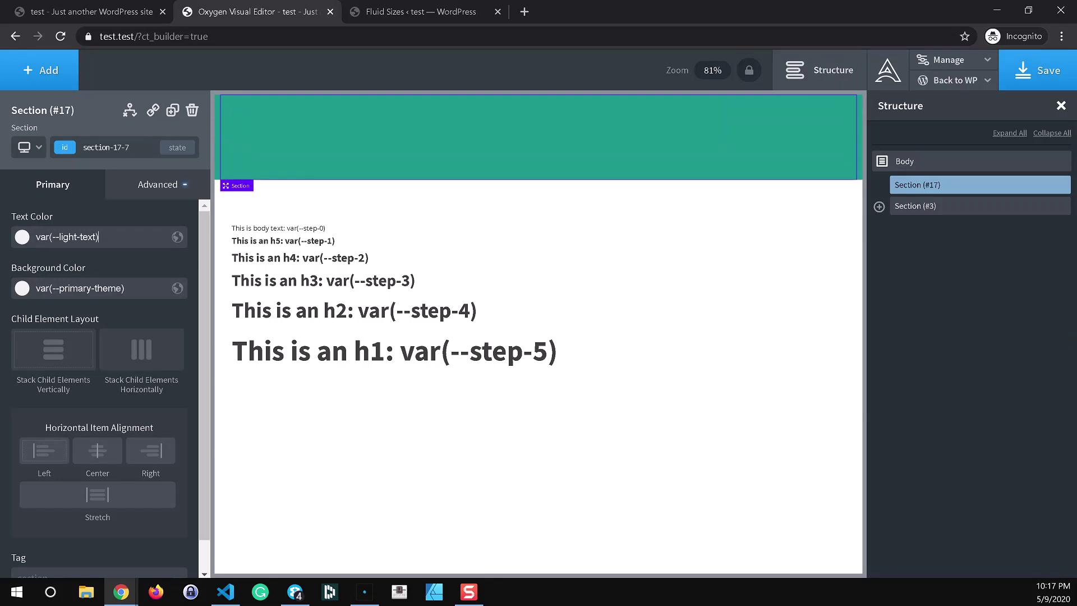
pyautogui.click(56, 81)
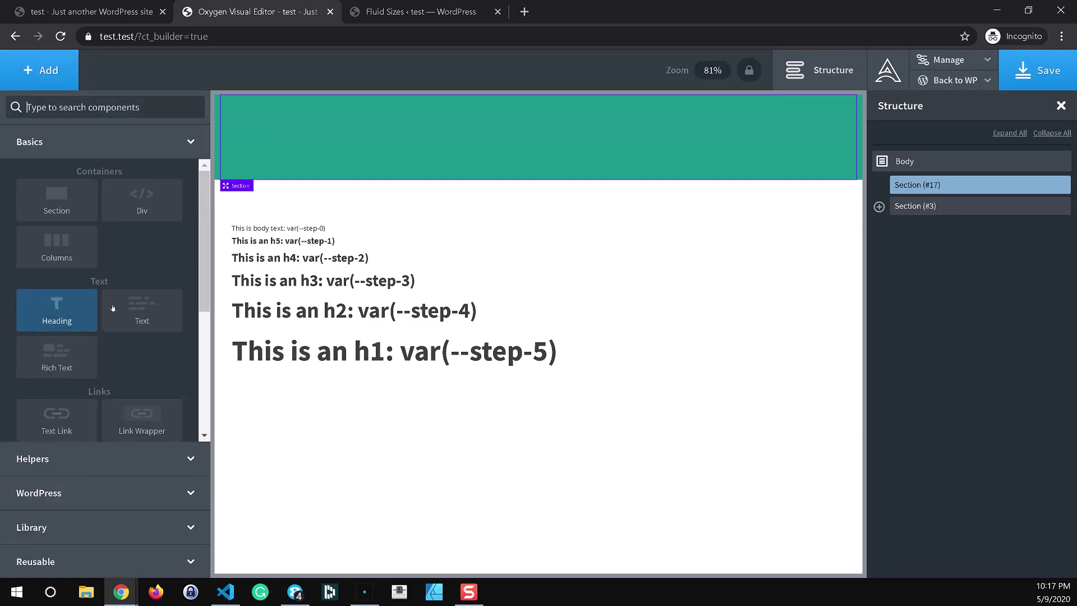
# - Add a 'Fluid Padding' heading, stack and centre the section's content, and save
pyautogui.click(84, 310)
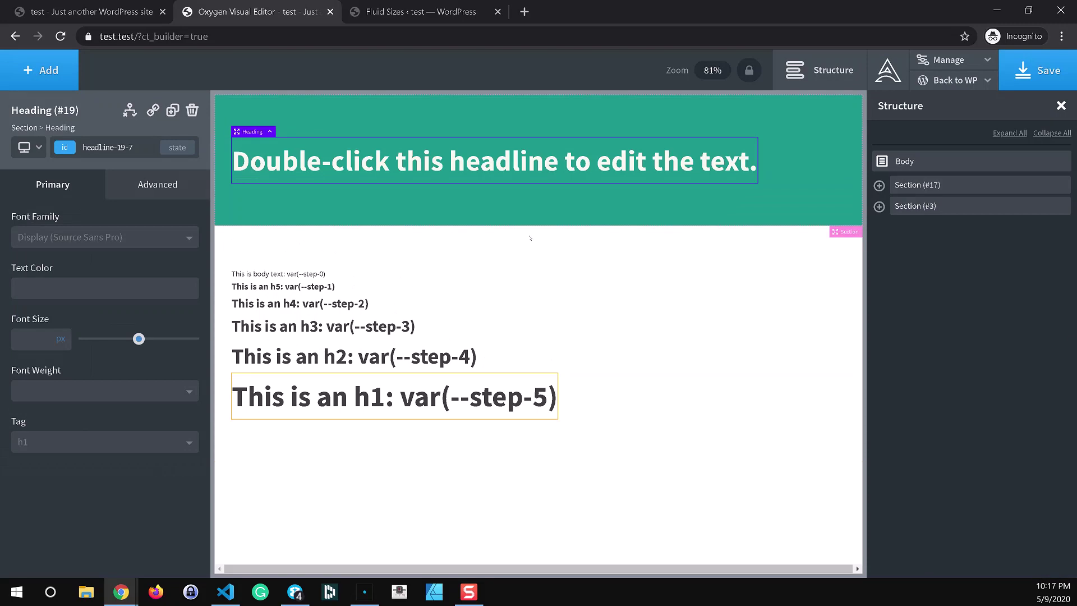
pyautogui.doubleClick(606, 162)
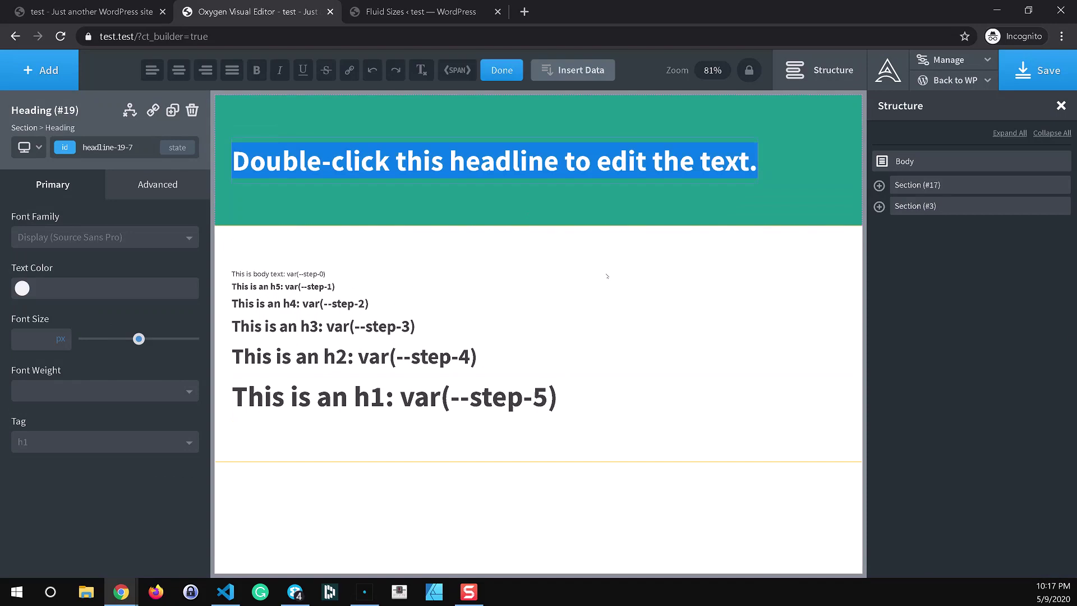
pyautogui.write('Fl')
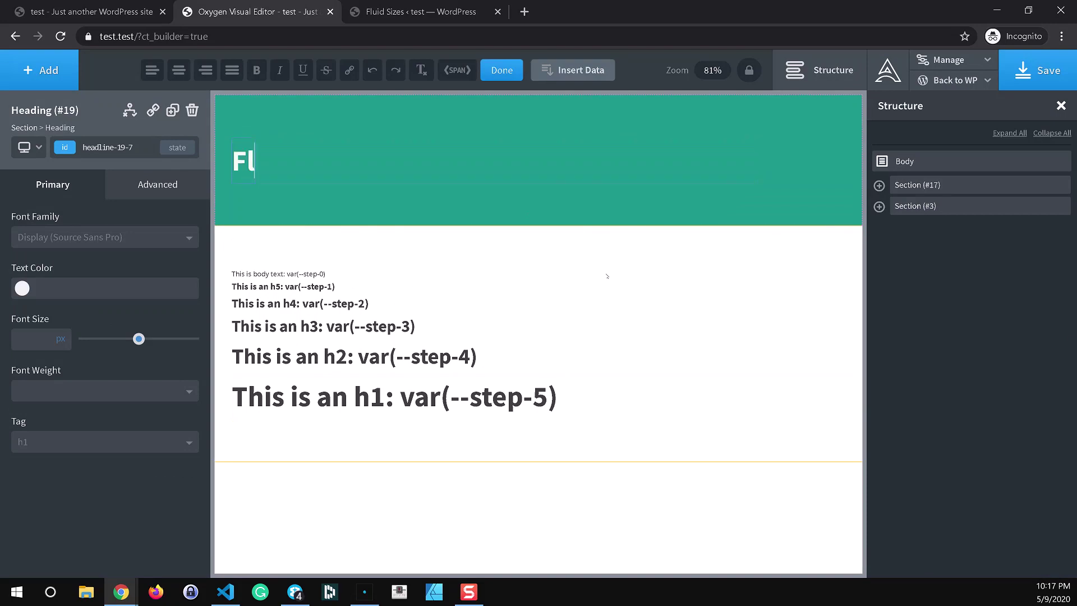
pyautogui.write('uid Padding')
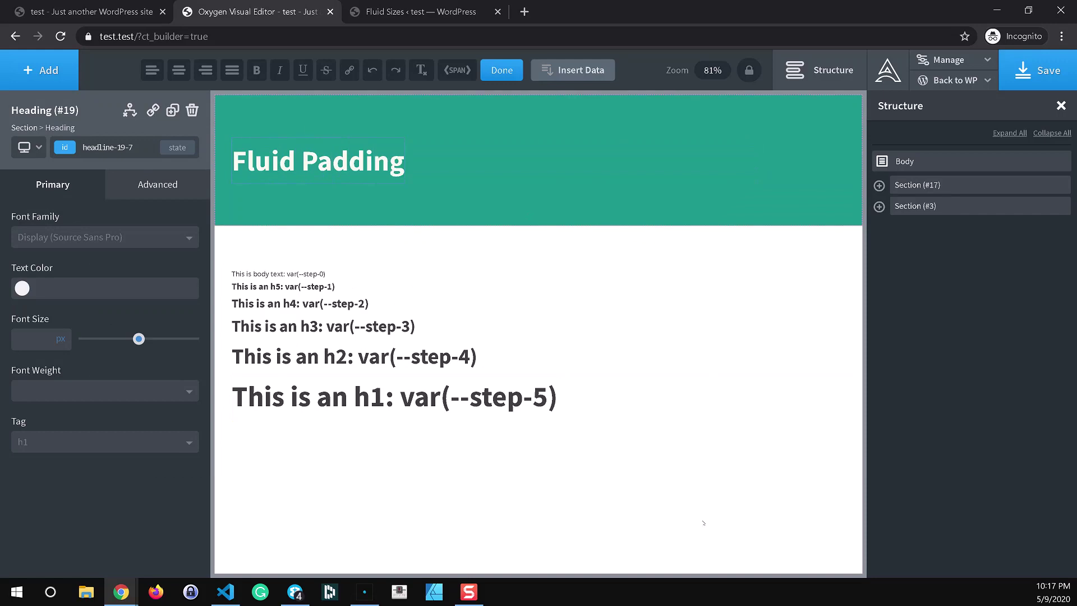
pyautogui.click(705, 164)
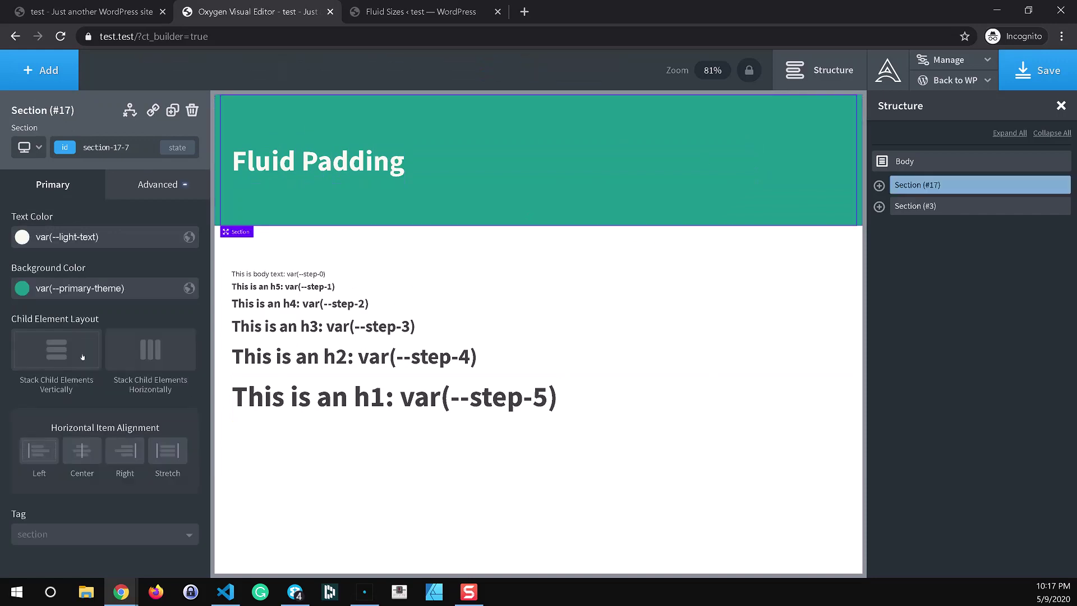
pyautogui.click(82, 358)
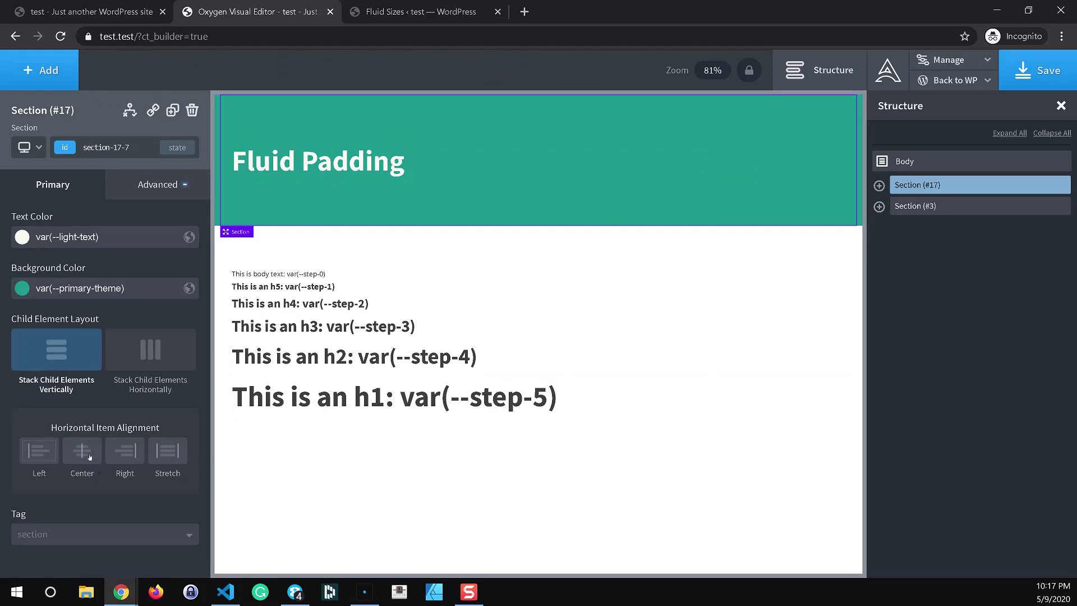
pyautogui.click(81, 450)
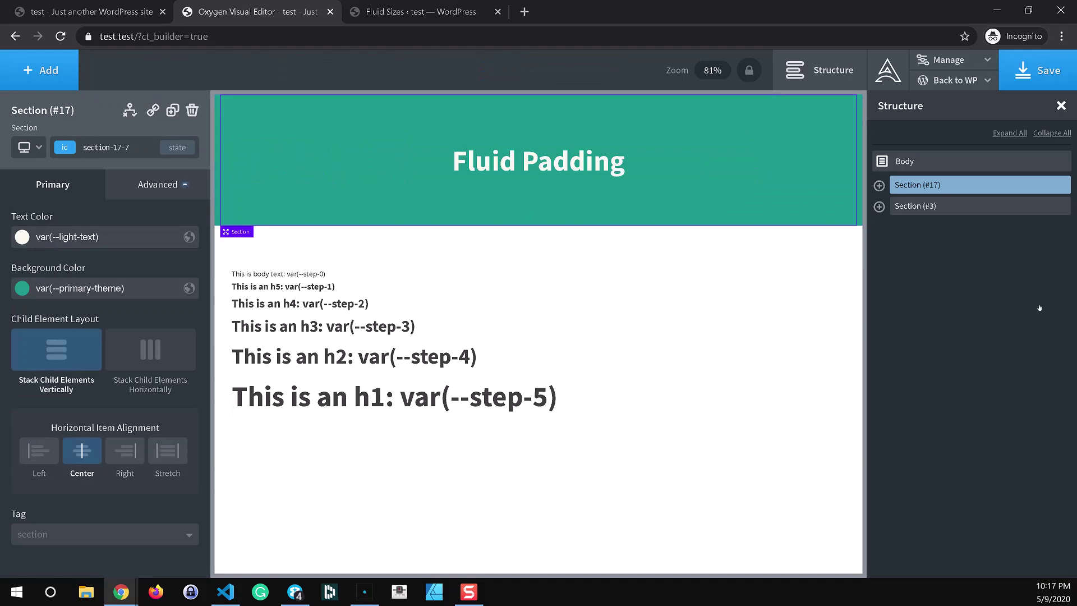
pyautogui.click(1035, 79)
# - Reload the live site and check the teal header at a 436px viewport width
pyautogui.hotkey('ctrl', '1')
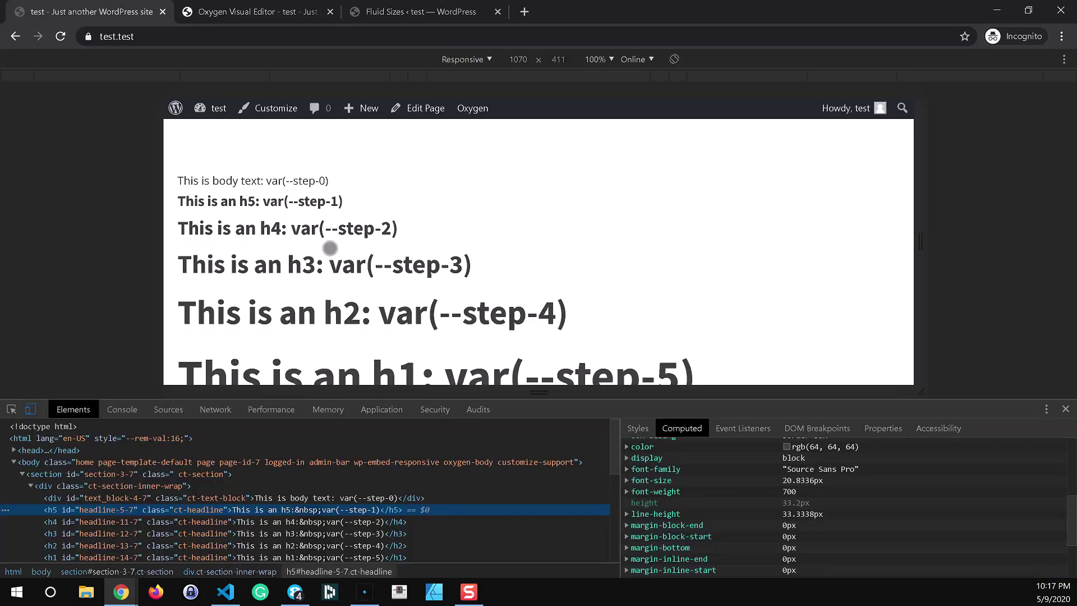
pyautogui.press('F5')
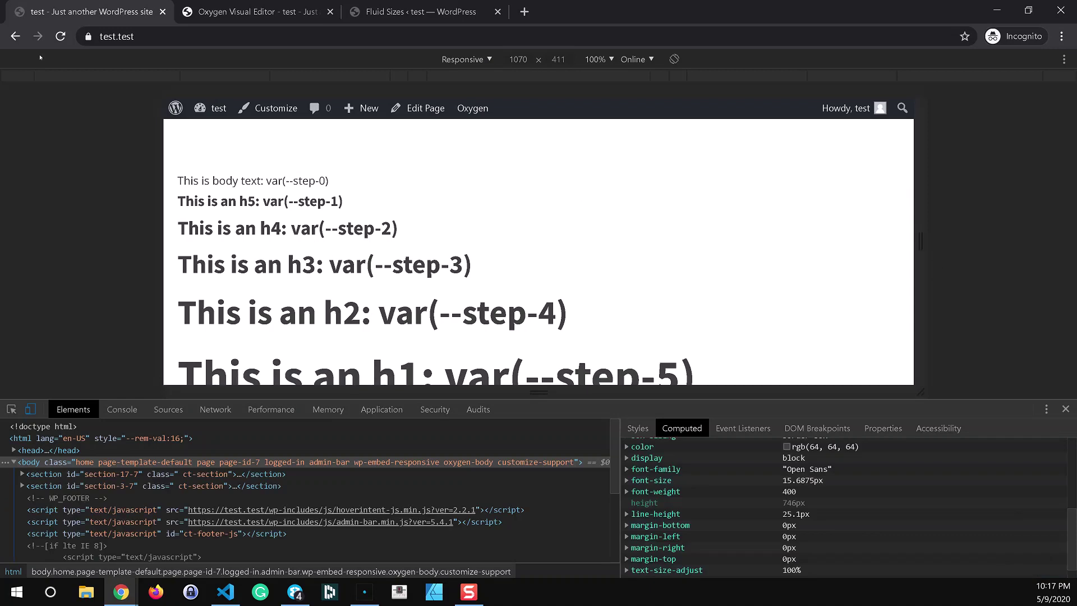
pyautogui.click(60, 36)
pyautogui.click(61, 36)
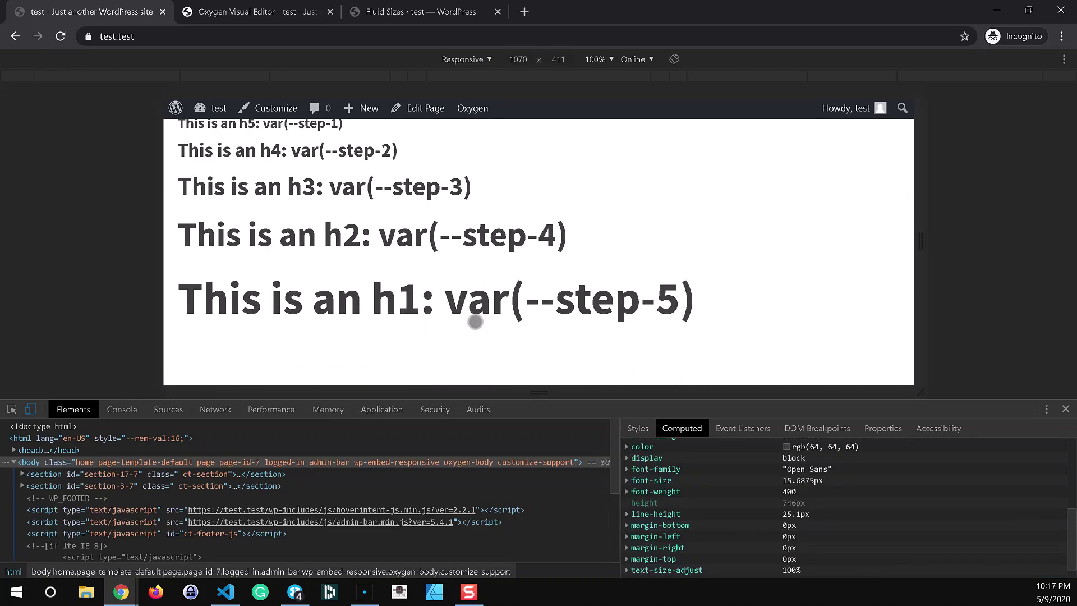
pyautogui.scroll(5, 480, 315)
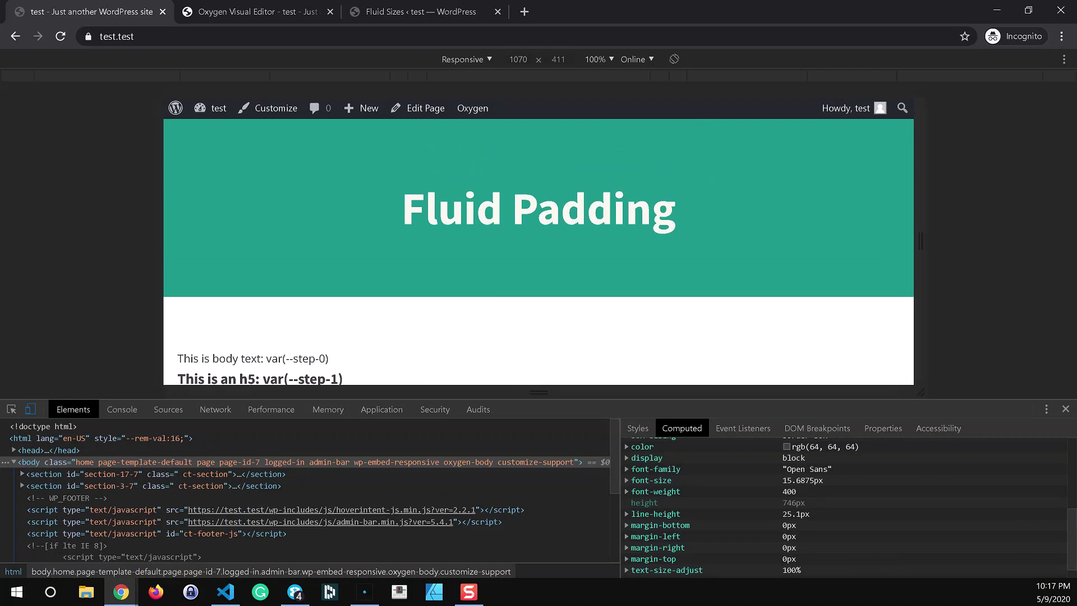
pyautogui.moveTo(921, 243); pyautogui.dragTo(956, 242)
pyautogui.hotkey('ctrl', '3')
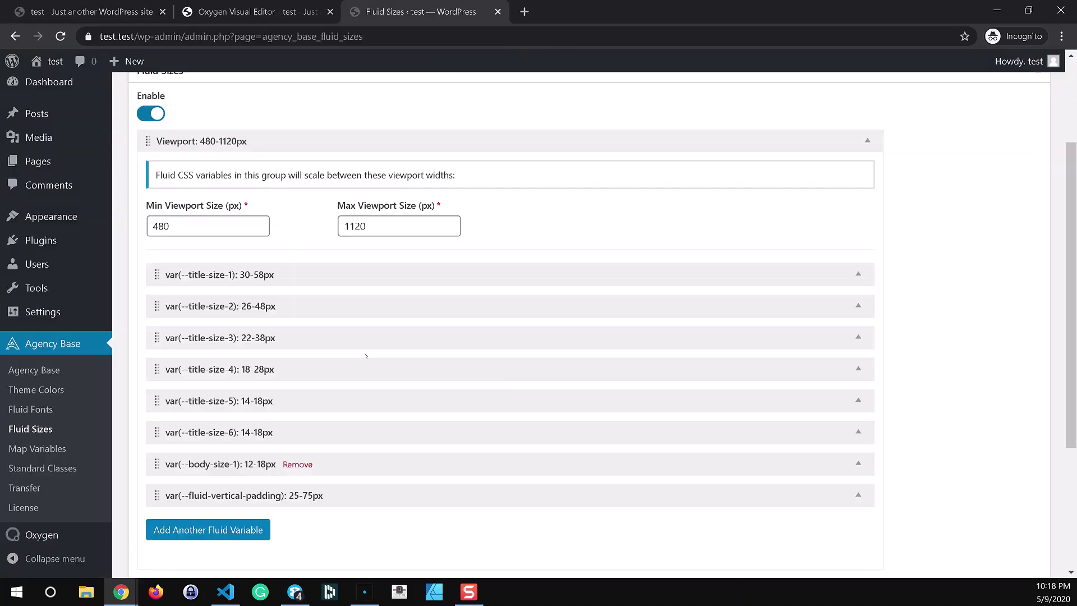
# - Confirm the fluid-vertical-padding variable runs from 25 to 75px
pyautogui.scroll(-4, 488, 348)
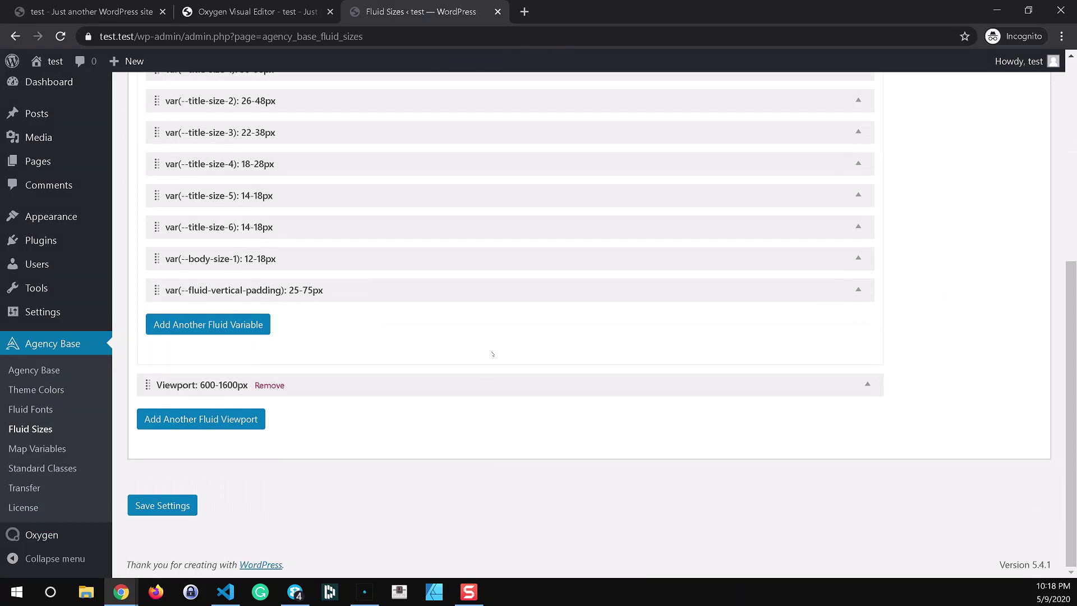
pyautogui.click(491, 293)
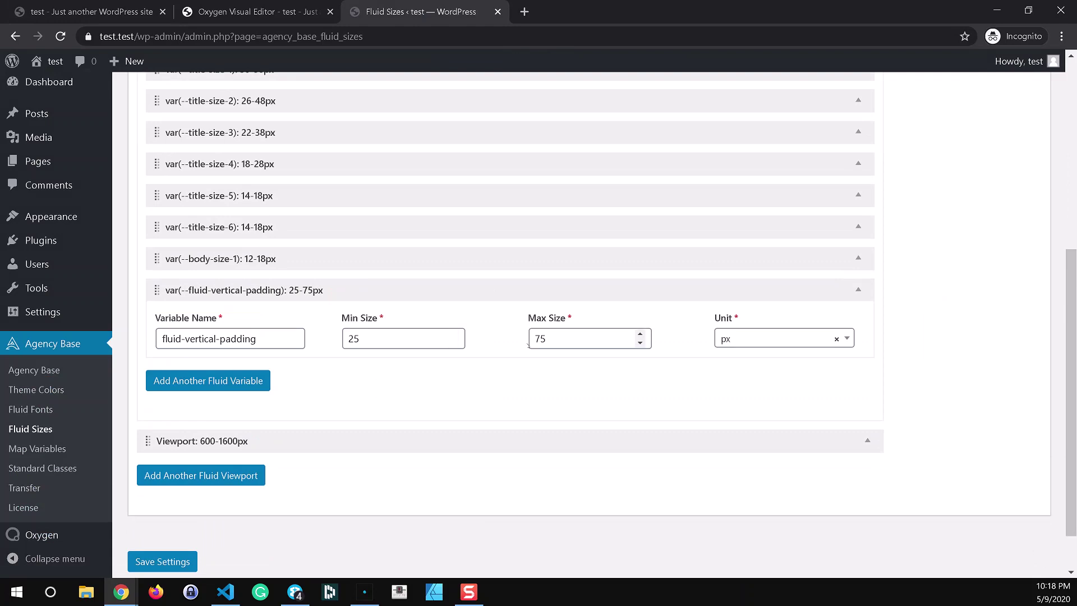
pyautogui.scroll(5, 505, 404)
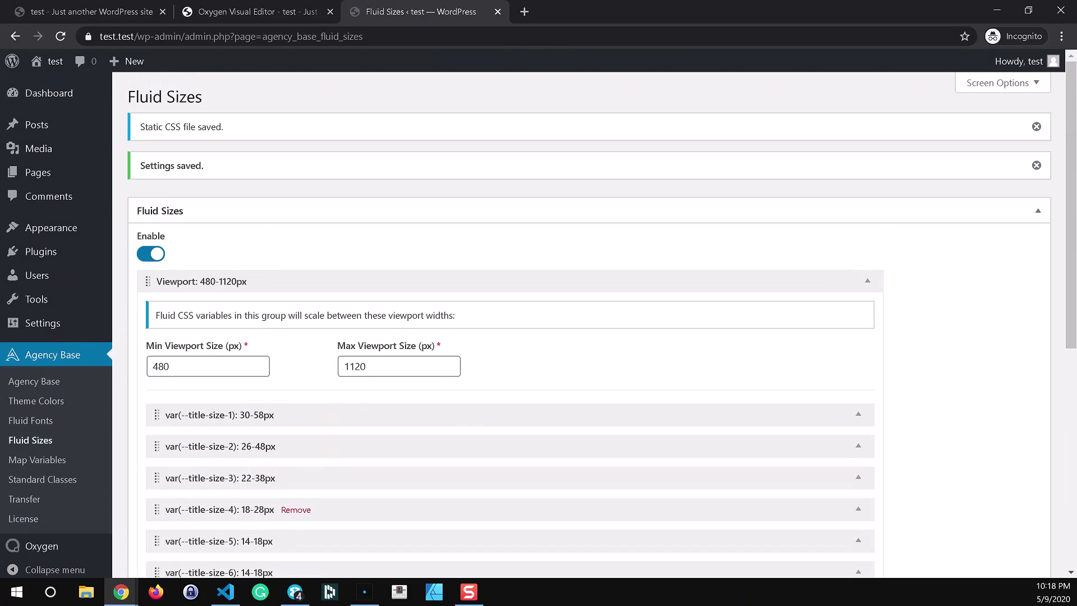
pyautogui.click(30, 463)
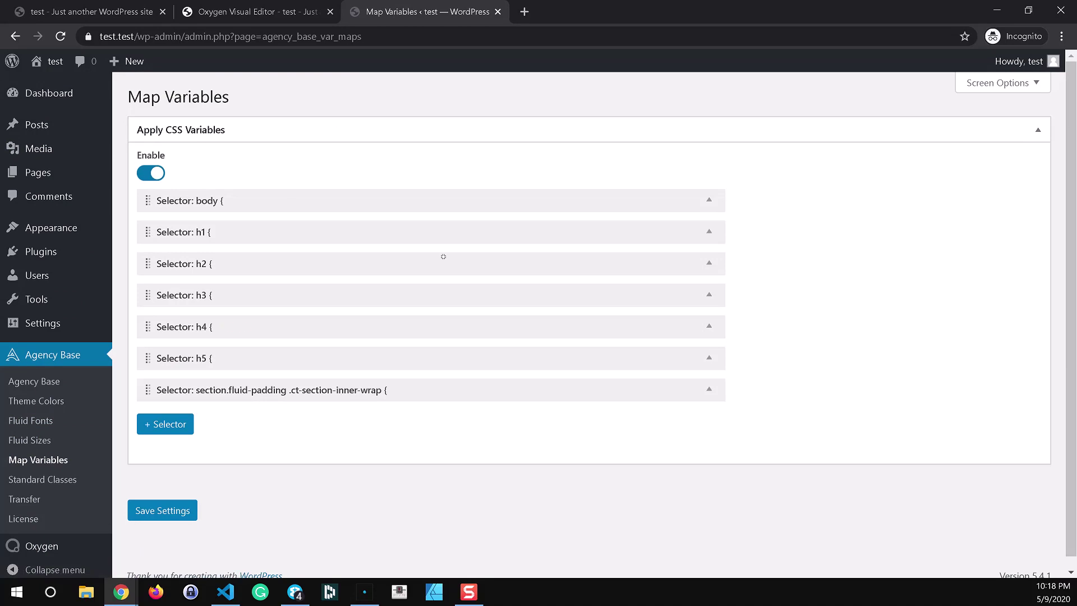
# - Expand the section.fluid-padding mapping and pick out its fluid-padding class name
pyautogui.click(537, 388)
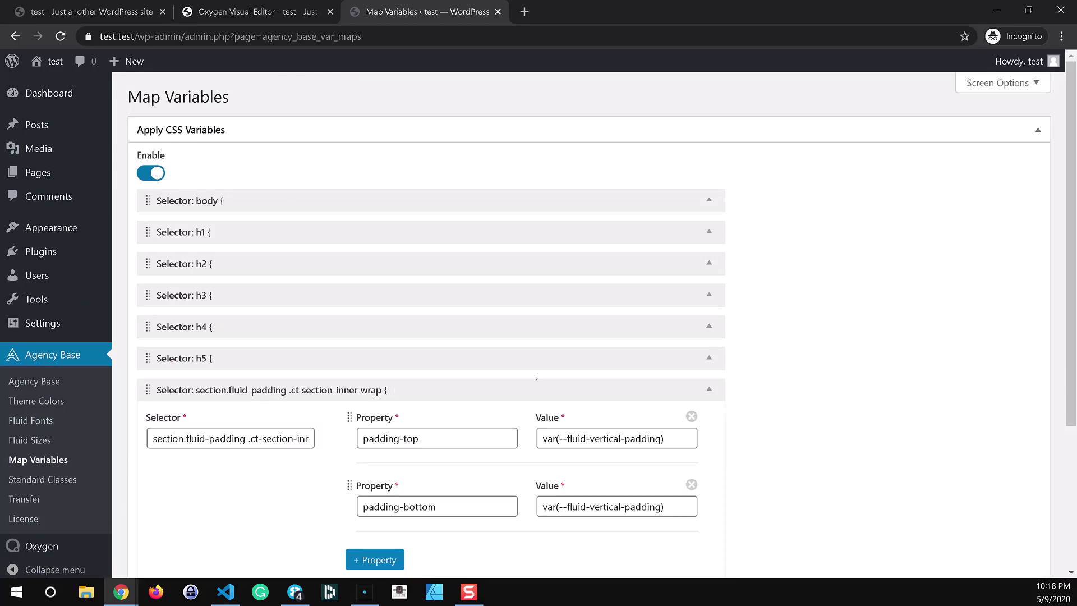
pyautogui.moveTo(150, 438); pyautogui.dragTo(381, 451)
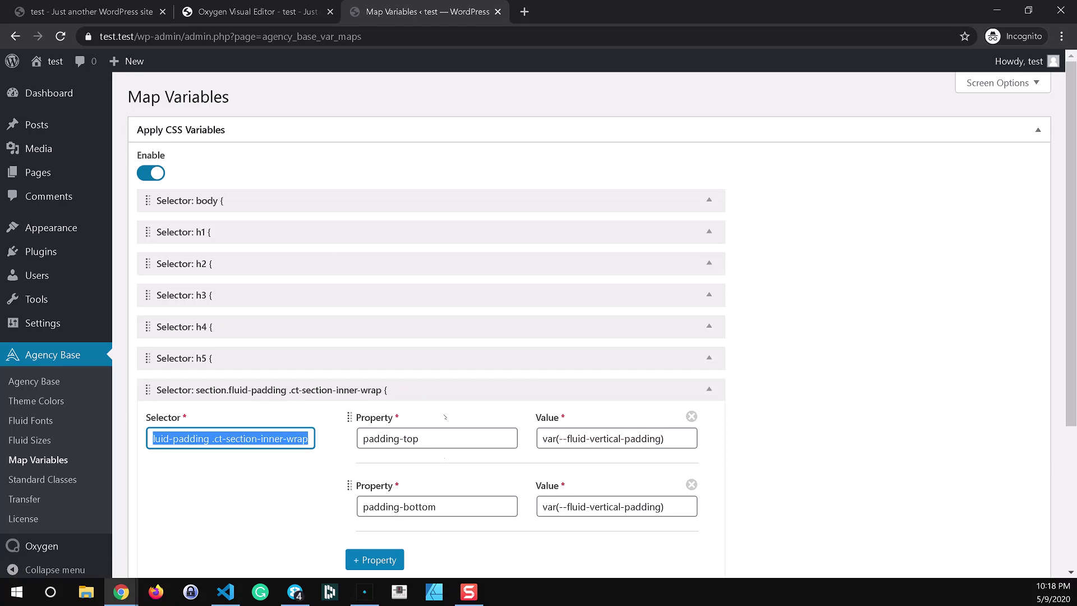
pyautogui.scroll(-2, 383, 475)
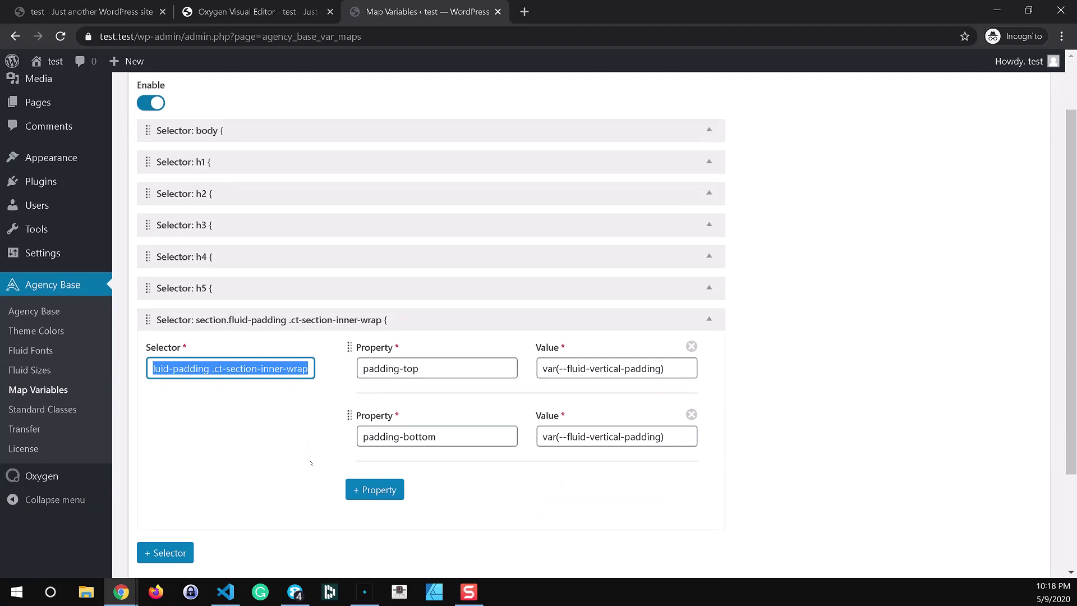
pyautogui.click(161, 298)
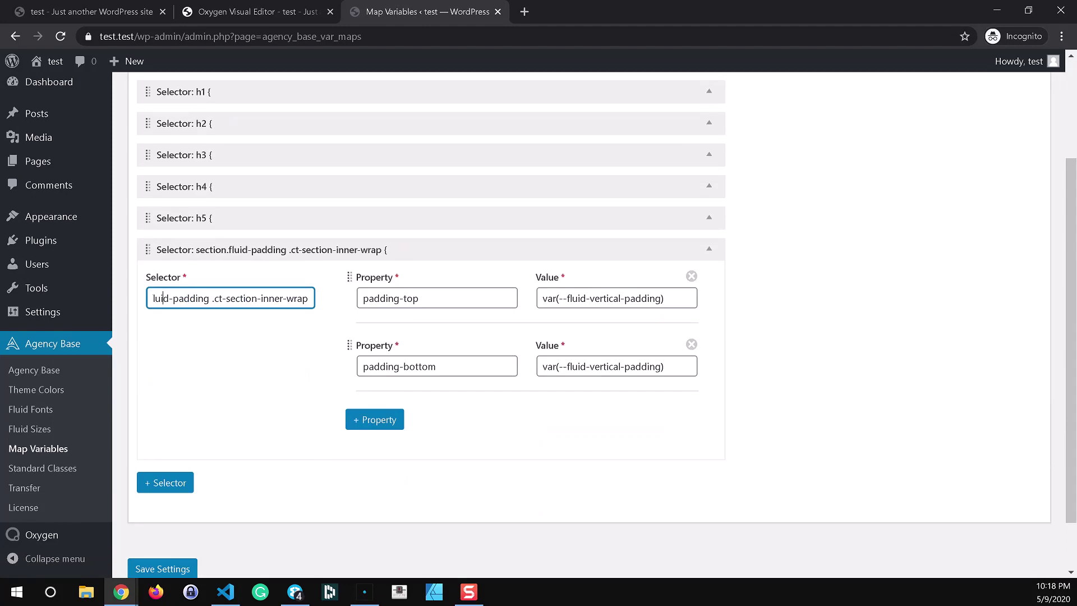
pyautogui.press('Left')
pyautogui.press('Left')
pyautogui.press('Left')
pyautogui.press('Left')
pyautogui.press('Left')
pyautogui.press('Left')
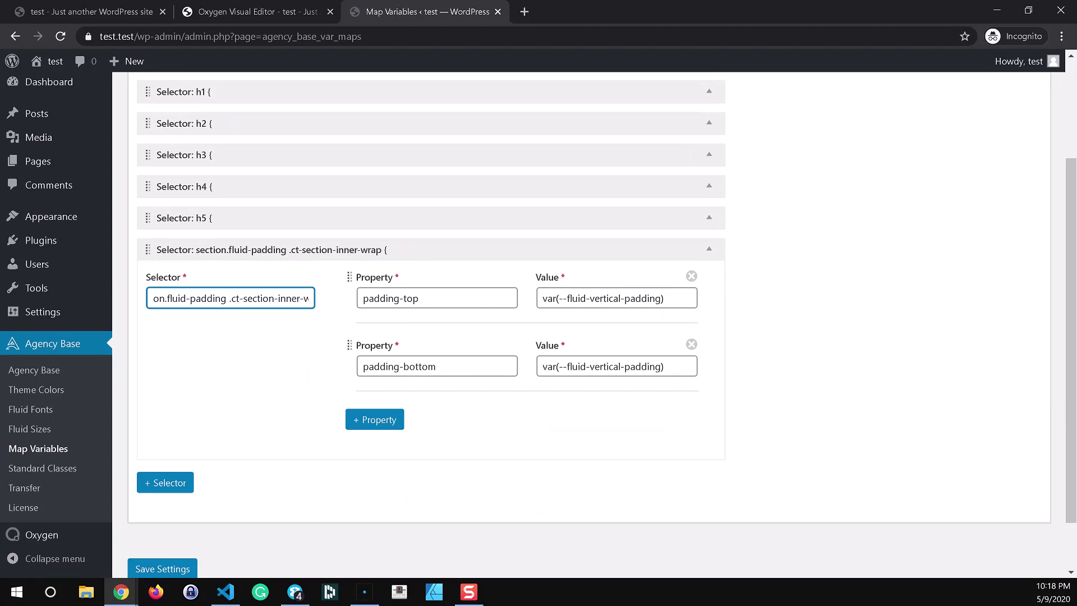
pyautogui.hotkey('shift', 'Right')
pyautogui.hotkey('shift', 'Right')
pyautogui.hotkey('shift', 'Right')
pyautogui.hotkey('shift', 'Right')
pyautogui.hotkey('shift', 'Right')
pyautogui.hotkey('shift', 'Right')
pyautogui.hotkey('shift', 'Right')
pyautogui.hotkey('shift', 'Right')
pyautogui.hotkey('shift', 'Right')
pyautogui.hotkey('shift', 'Right')
pyautogui.hotkey('shift', 'Right')
pyautogui.hotkey('shift', 'Right')
pyautogui.hotkey('shift', 'Right')
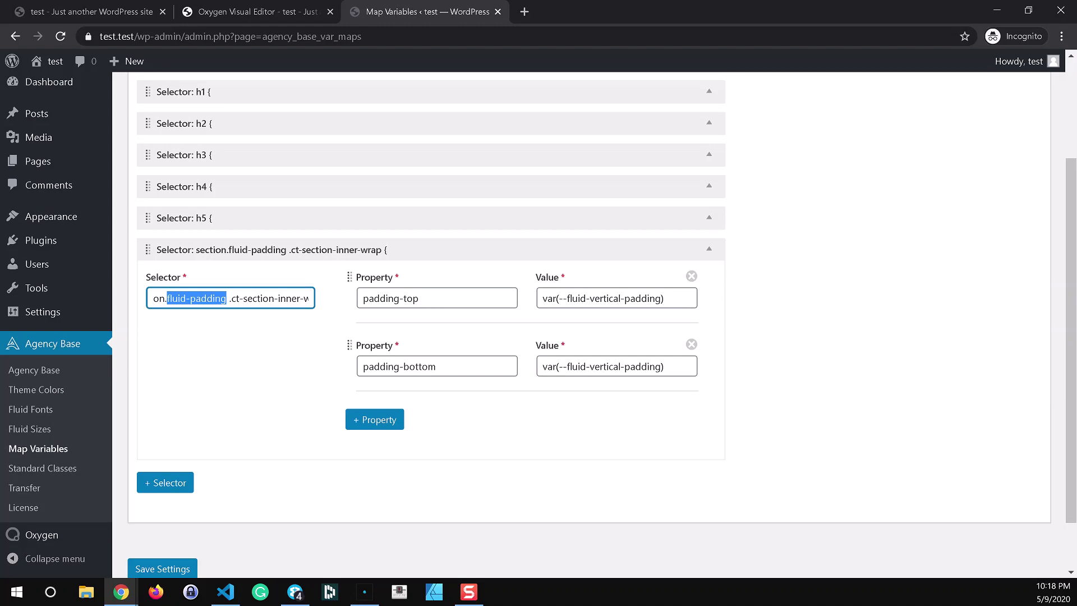
pyautogui.click(264, 374)
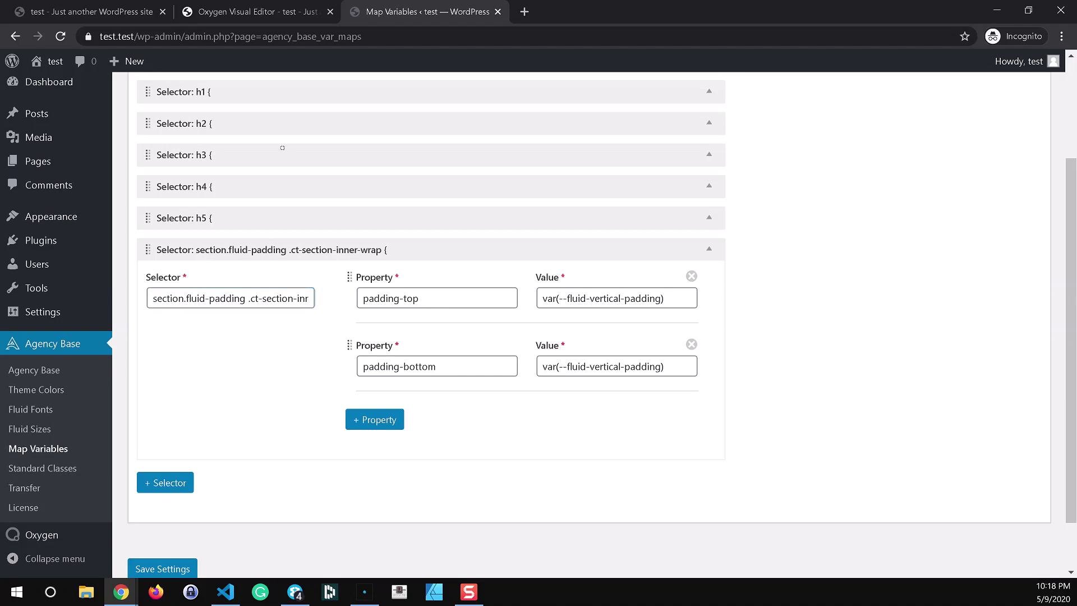
pyautogui.hotkey('ctrl', 'shift', 'Tab')
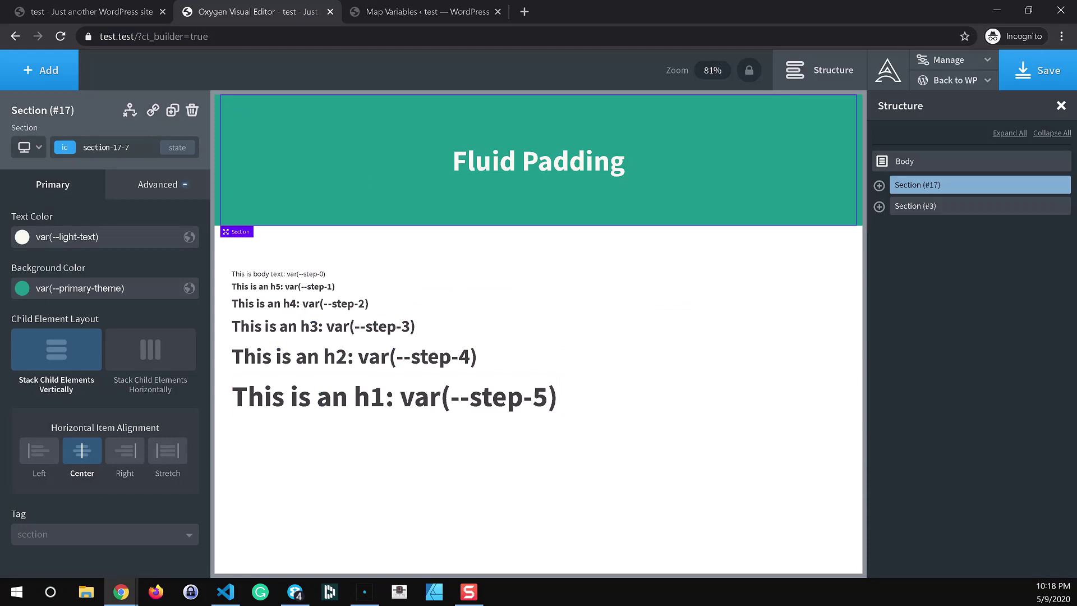
# - Add the fluid-padding class to Section #17 and save the page with Ctrl+S
pyautogui.click(107, 147)
pyautogui.write('flu')
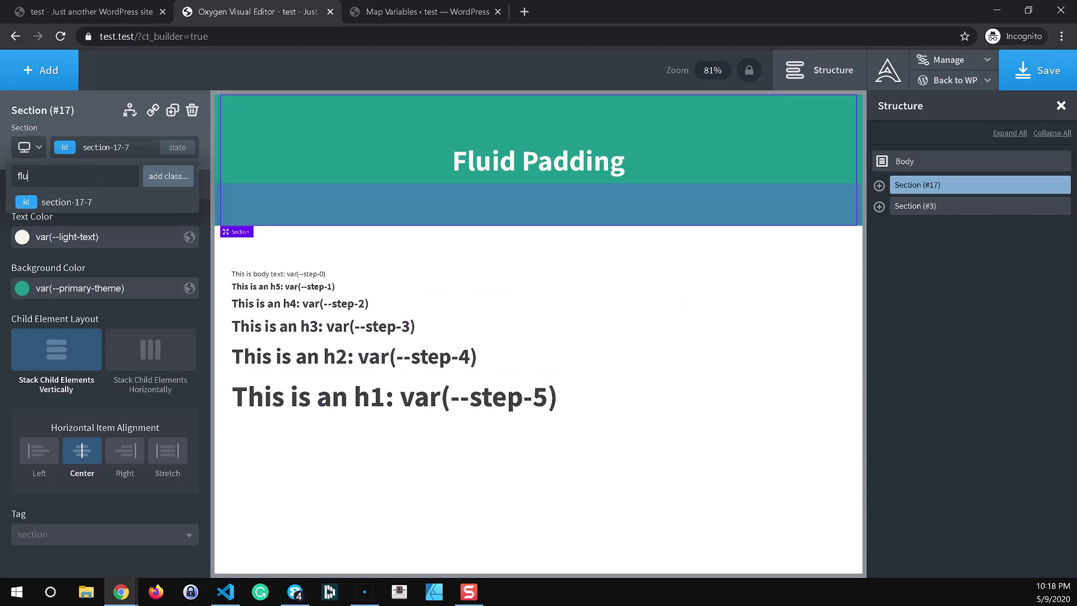
pyautogui.write('id-padding')
pyautogui.press('Return')
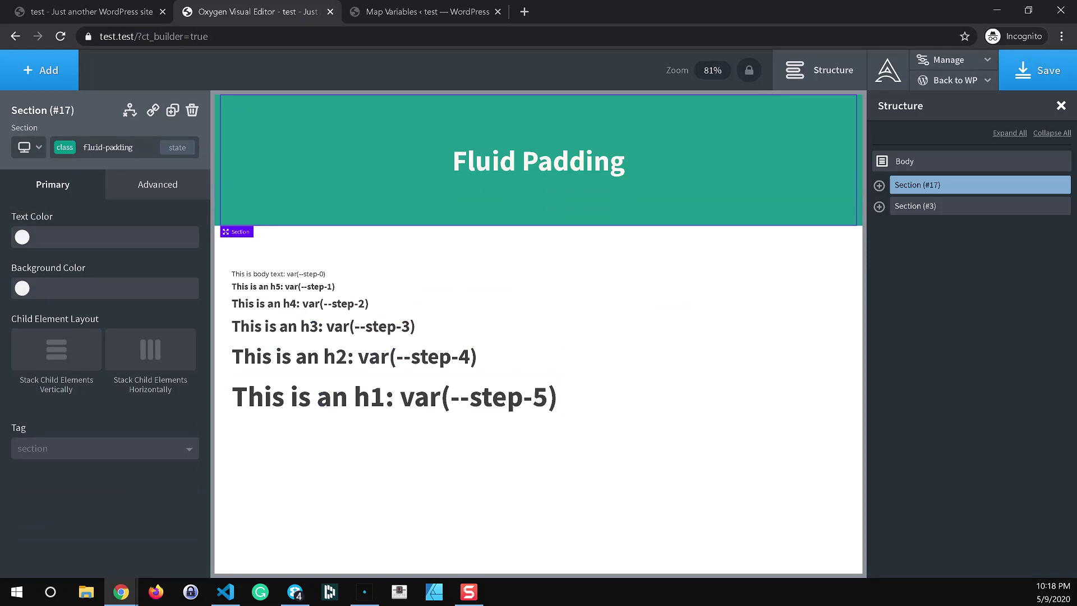
pyautogui.hotkey('ctrl', 's')
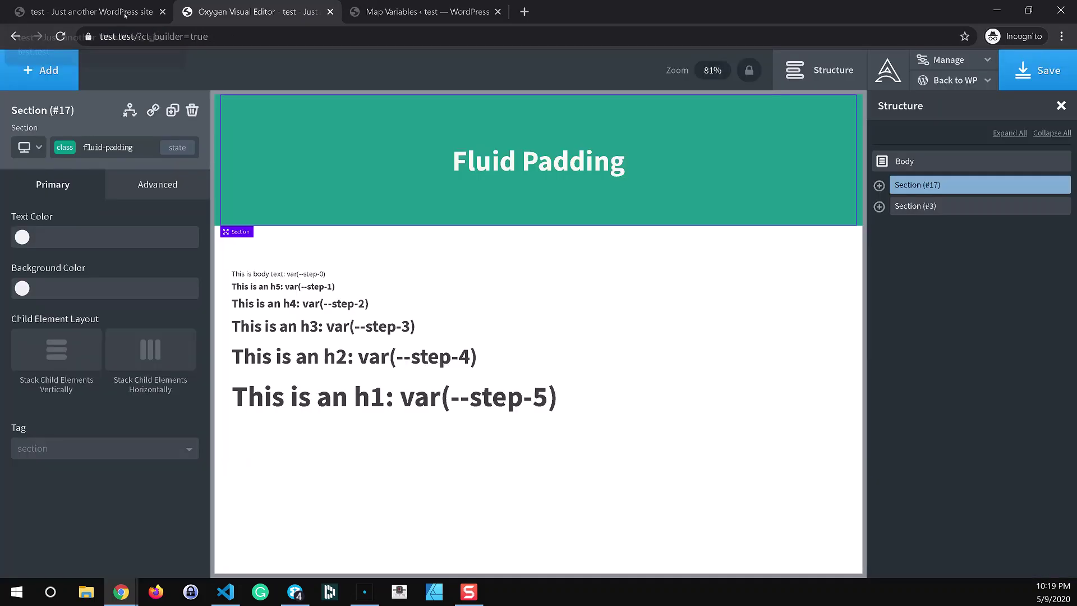
# - Reload the live site tab and widen the responsive preview slightly
pyautogui.click(90, 11)
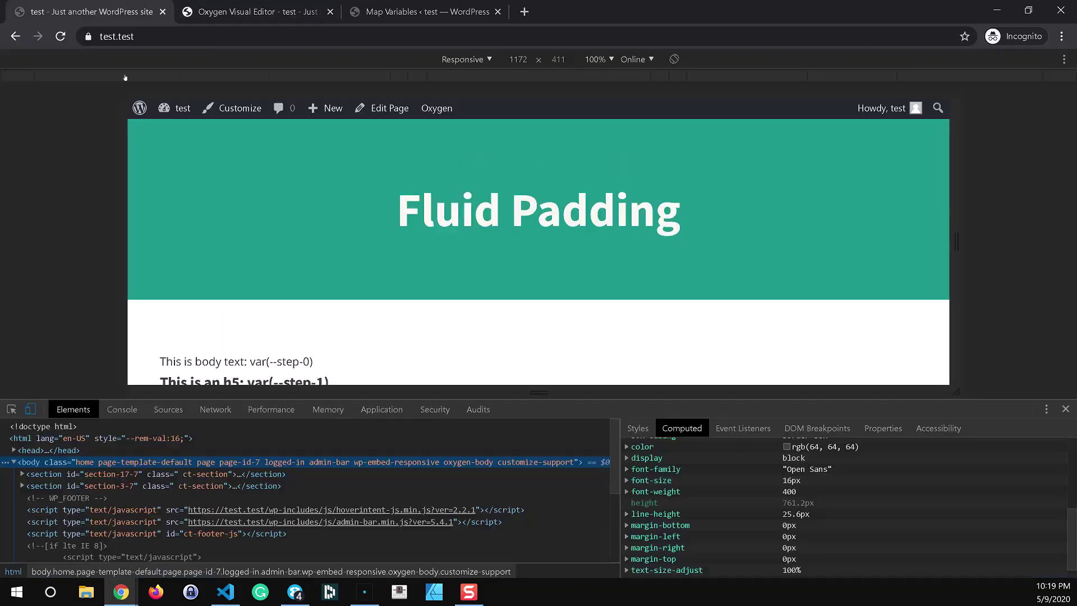
pyautogui.click(59, 36)
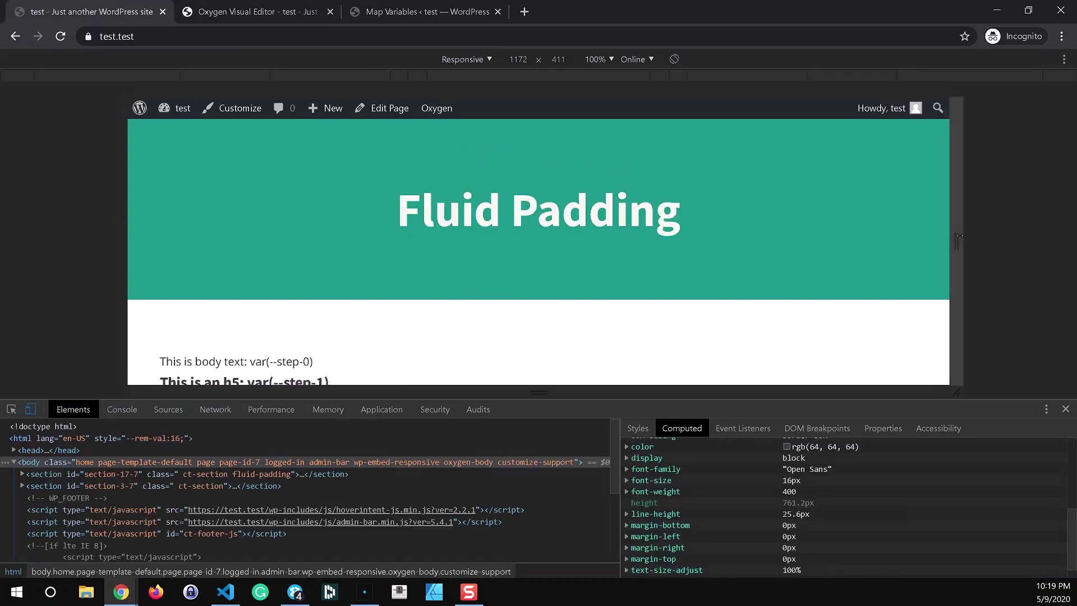
pyautogui.moveTo(956, 241); pyautogui.dragTo(995, 239)
# - Inspect the hero's inner wrapper and watch padding-top shrink from 75px to 25px as the preview narrows
pyautogui.rightClick(806, 199)
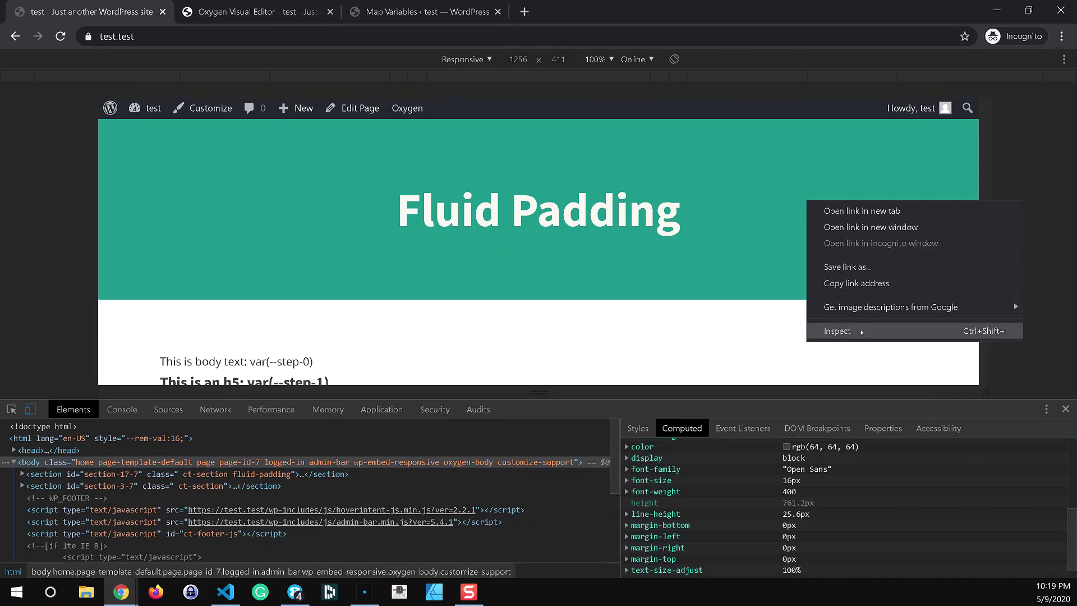
pyautogui.click(831, 331)
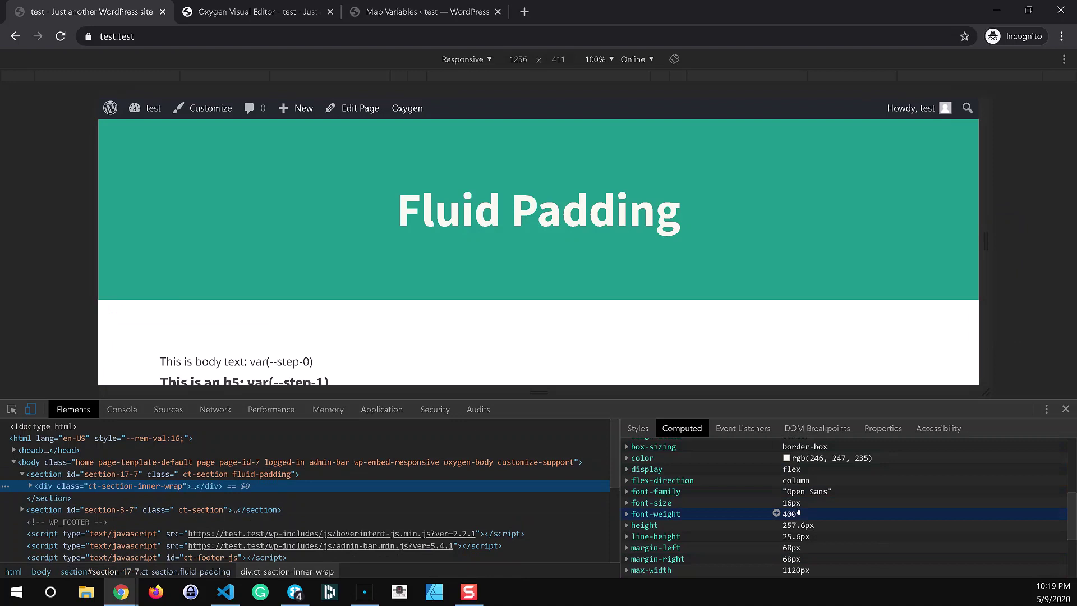
pyautogui.scroll(-4, 790, 514)
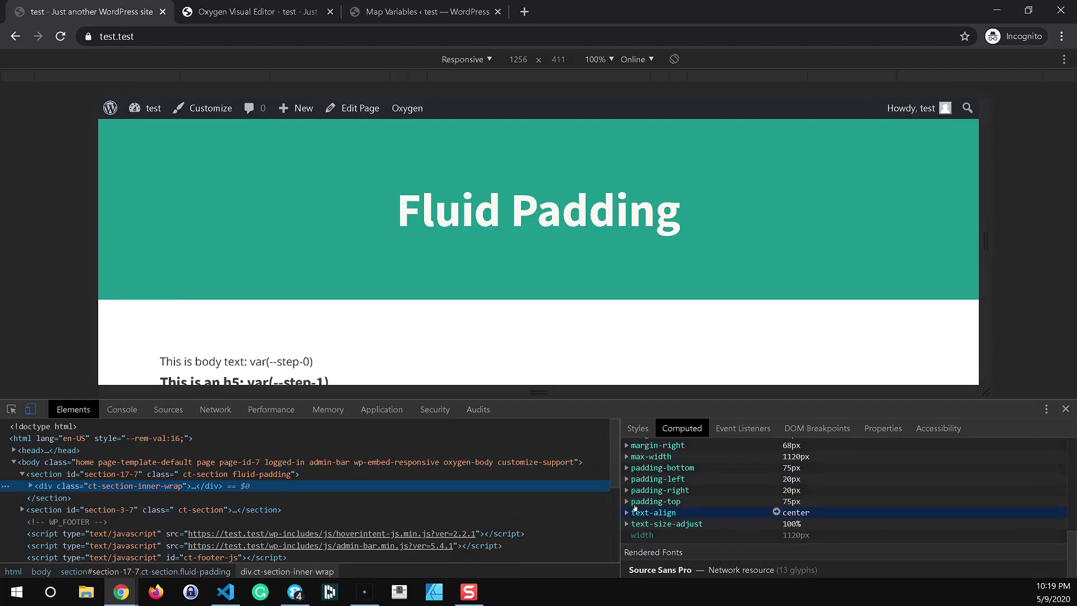
pyautogui.click(626, 502)
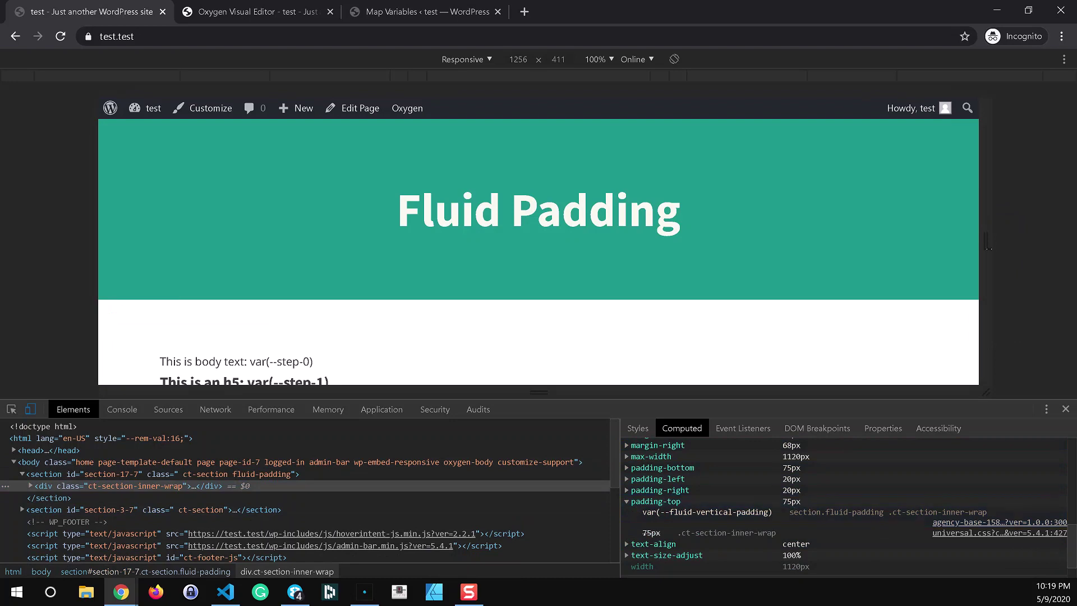
pyautogui.moveTo(988, 243); pyautogui.dragTo(701, 242)
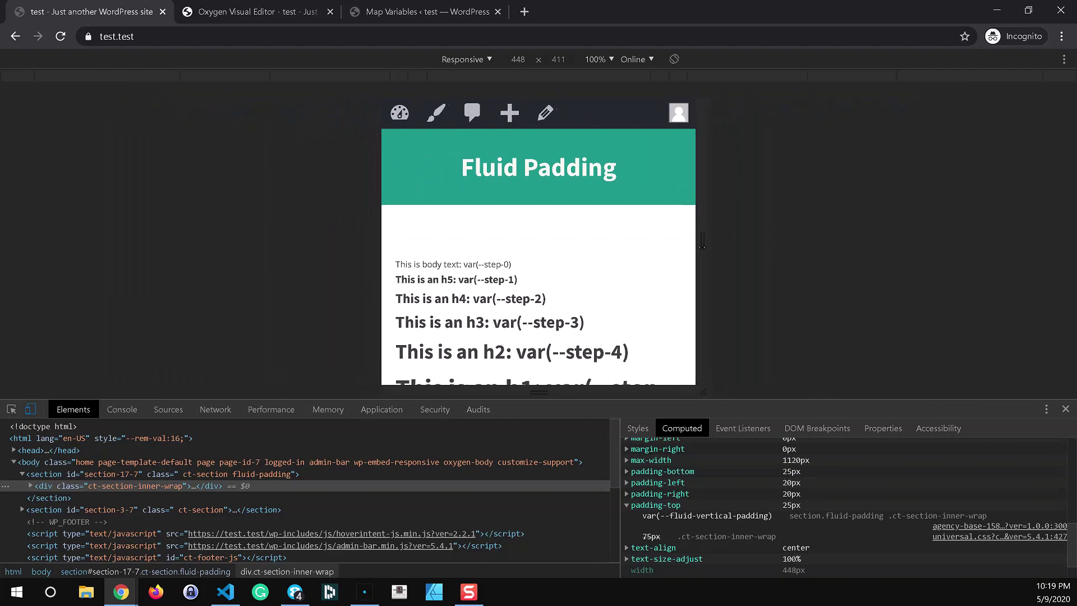
# - Look over the Oxygen editor, then return to the Map Variables settings page
pyautogui.click(242, 19)
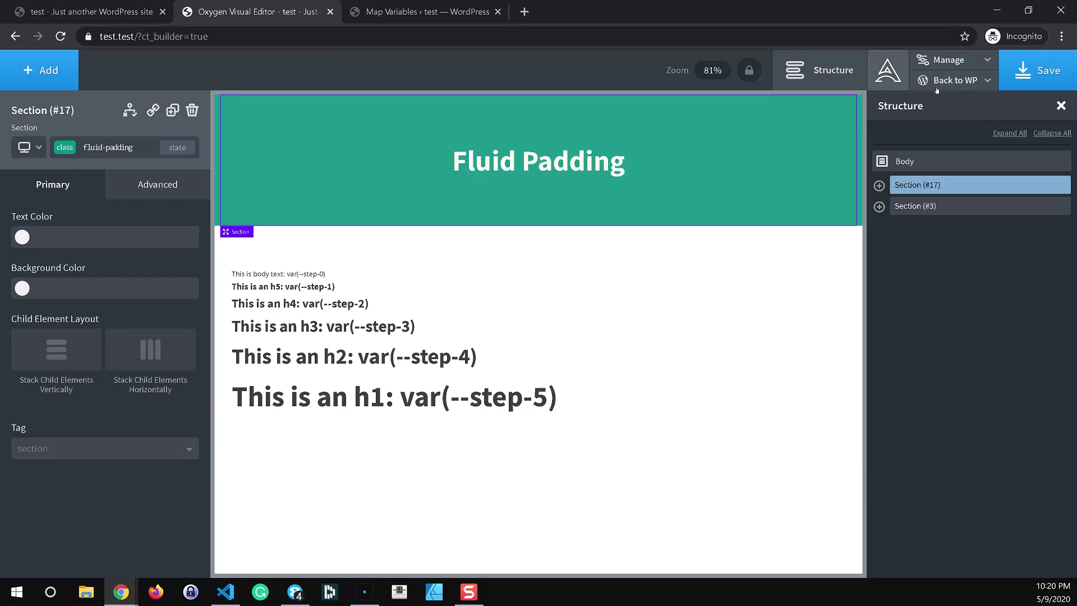
pyautogui.click(440, 12)
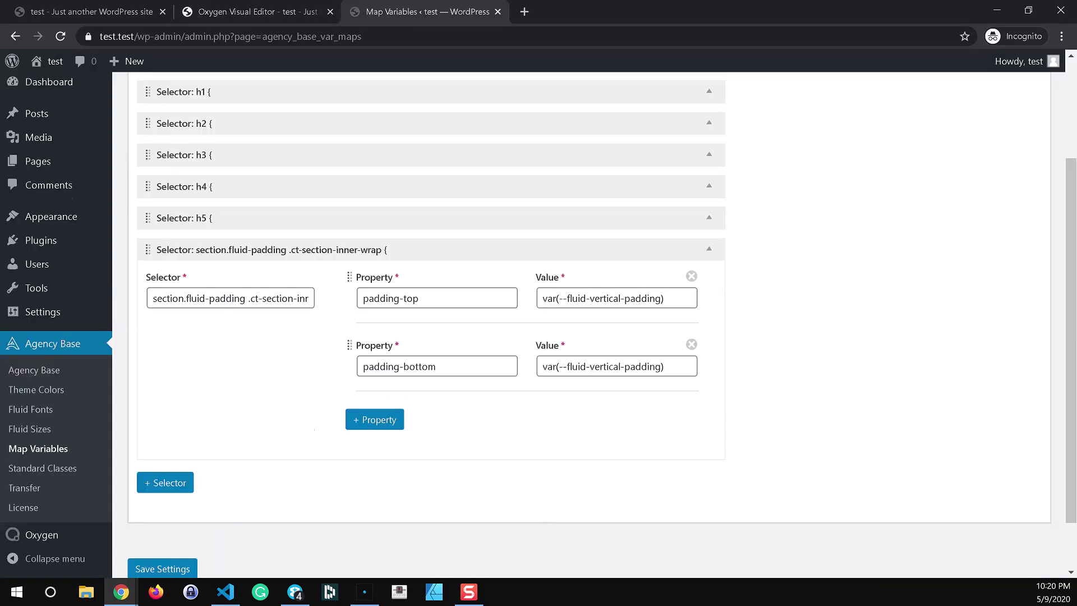
# - Start a new .big-heading selector mapping, then go to the Fluid Sizes settings page
pyautogui.scroll(-3, 297, 409)
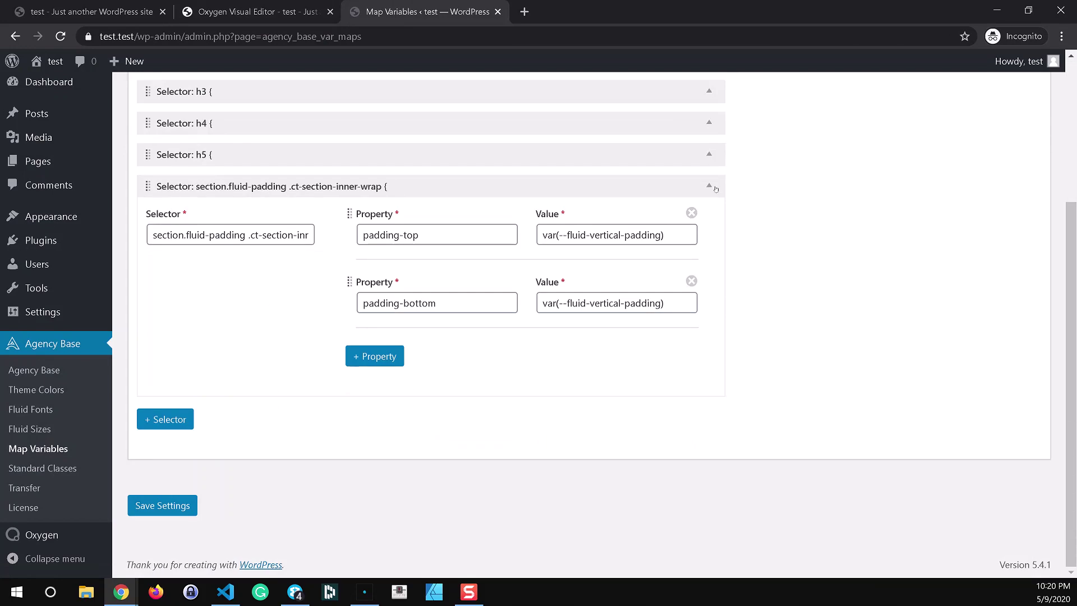
pyautogui.click(709, 185)
pyautogui.click(166, 419)
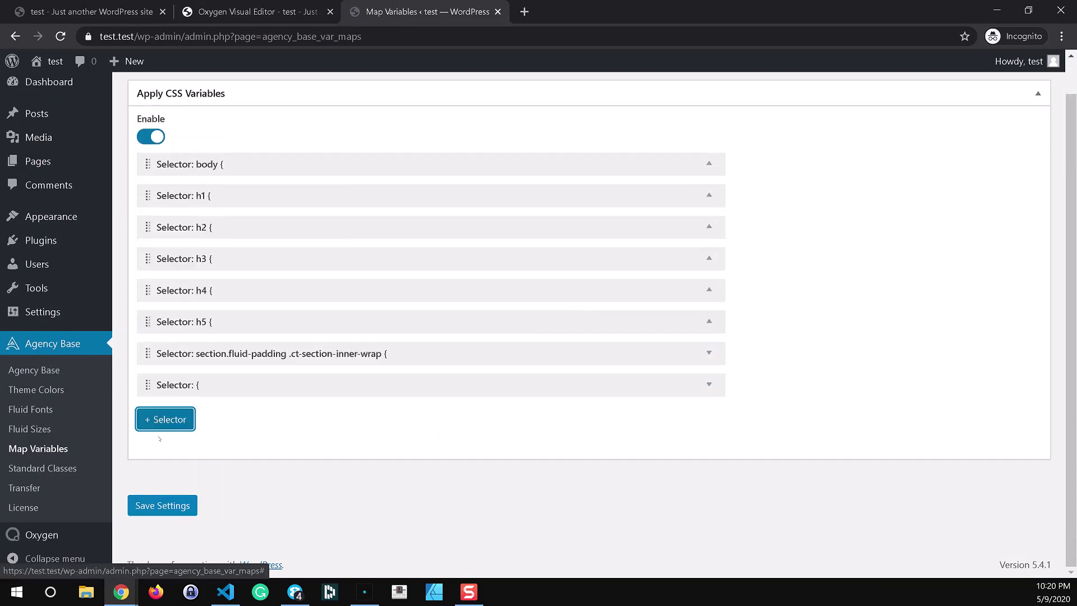
pyautogui.click(339, 385)
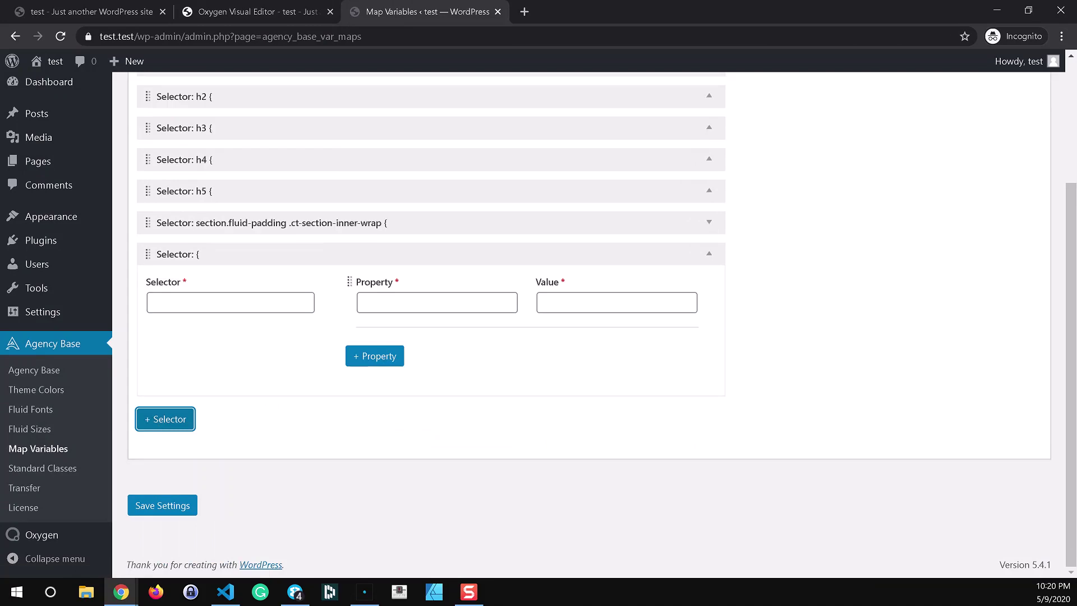
pyautogui.click(230, 302)
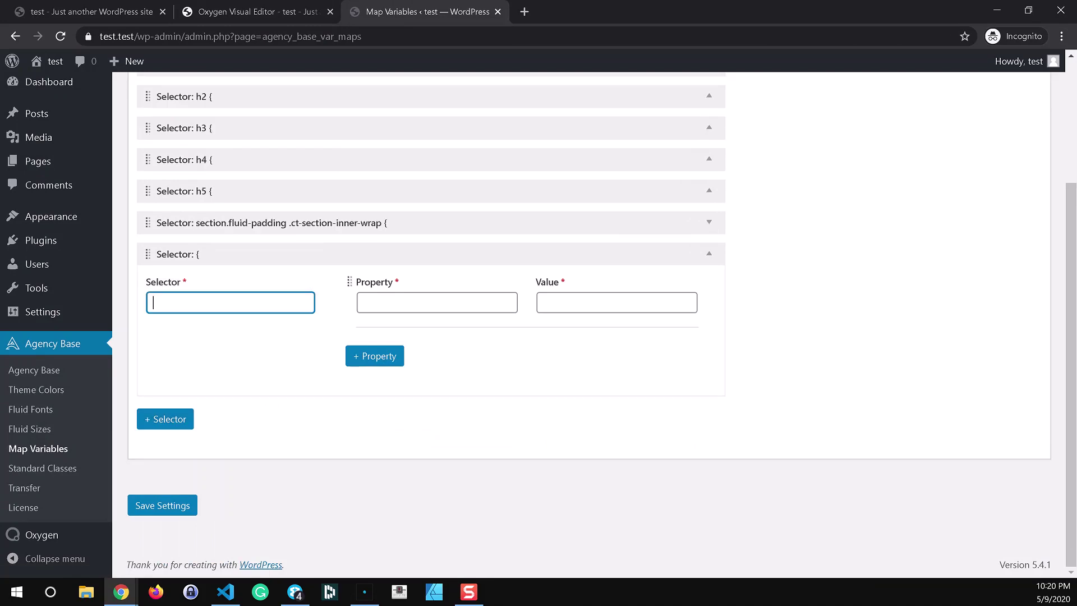
pyautogui.write('.big-heading')
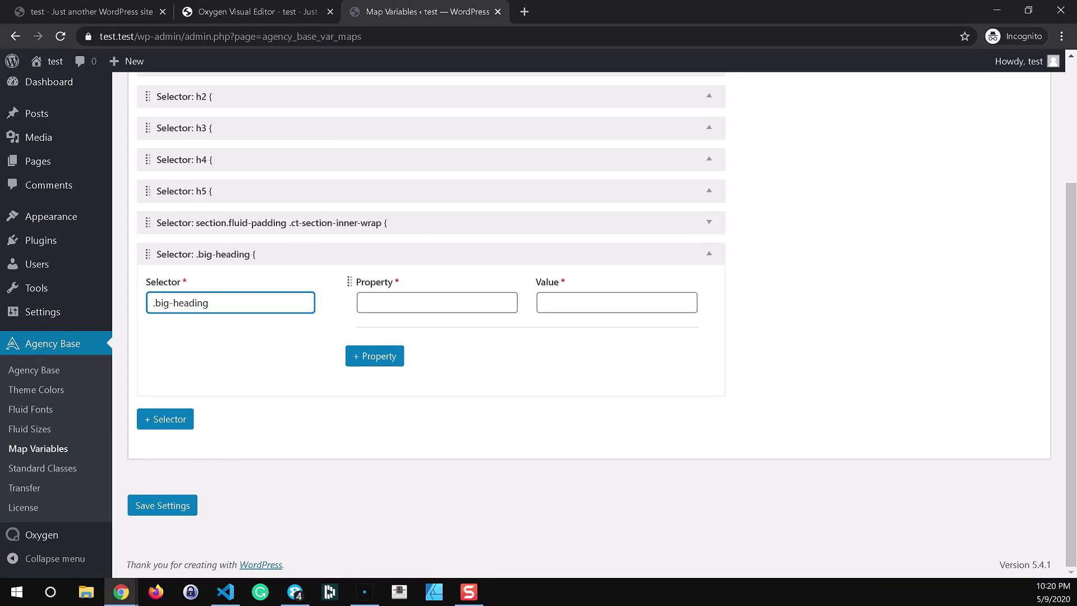
pyautogui.press('Return')
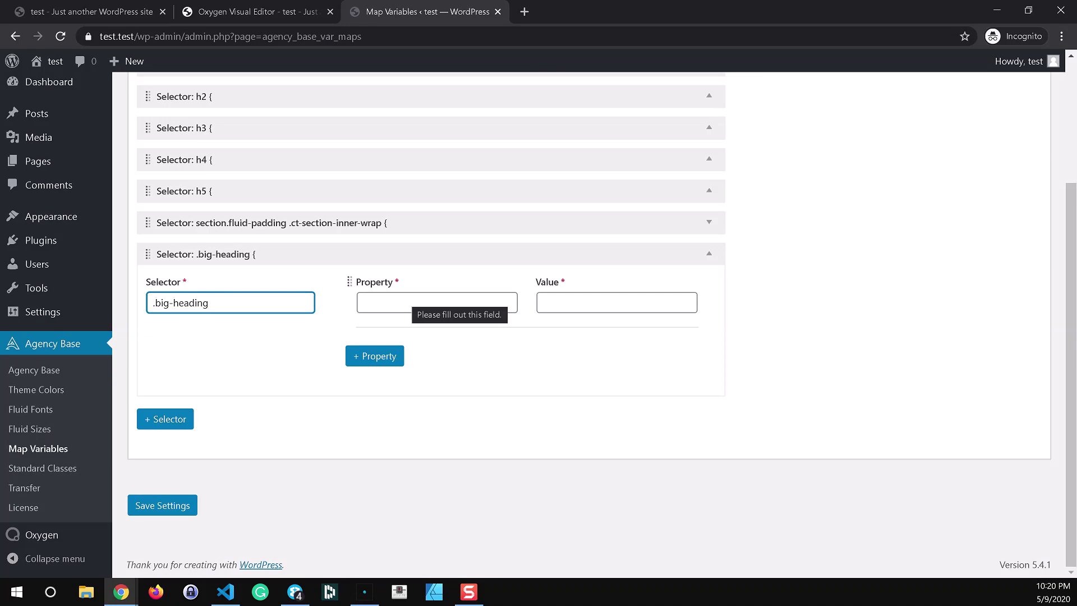
pyautogui.click(25, 429)
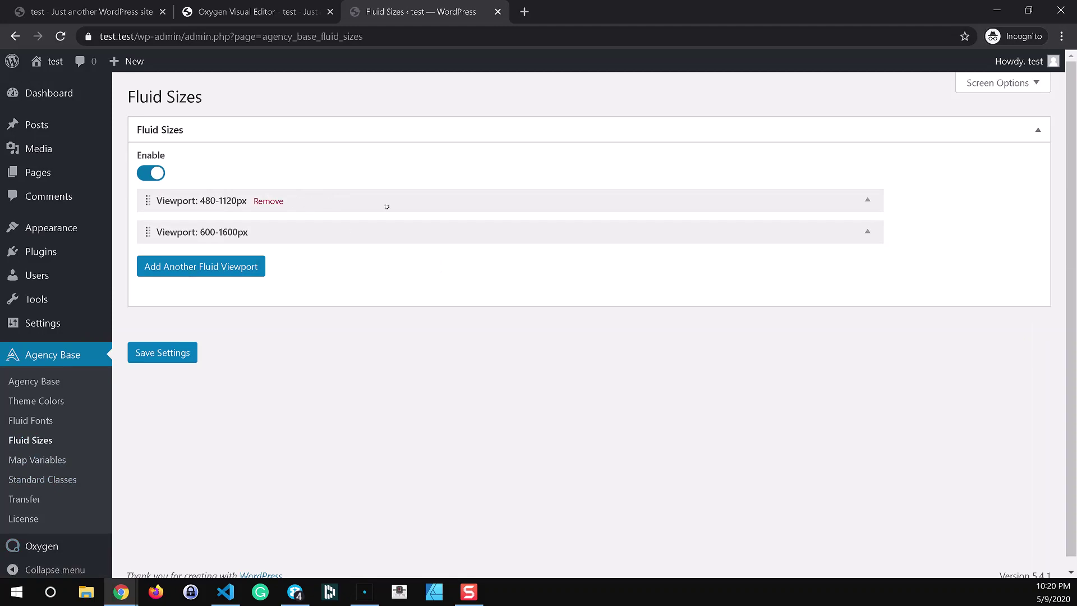
# - Add a fluid variable named big-heading under the 480–1120px viewport
pyautogui.click(384, 205)
pyautogui.scroll(-5, 385, 207)
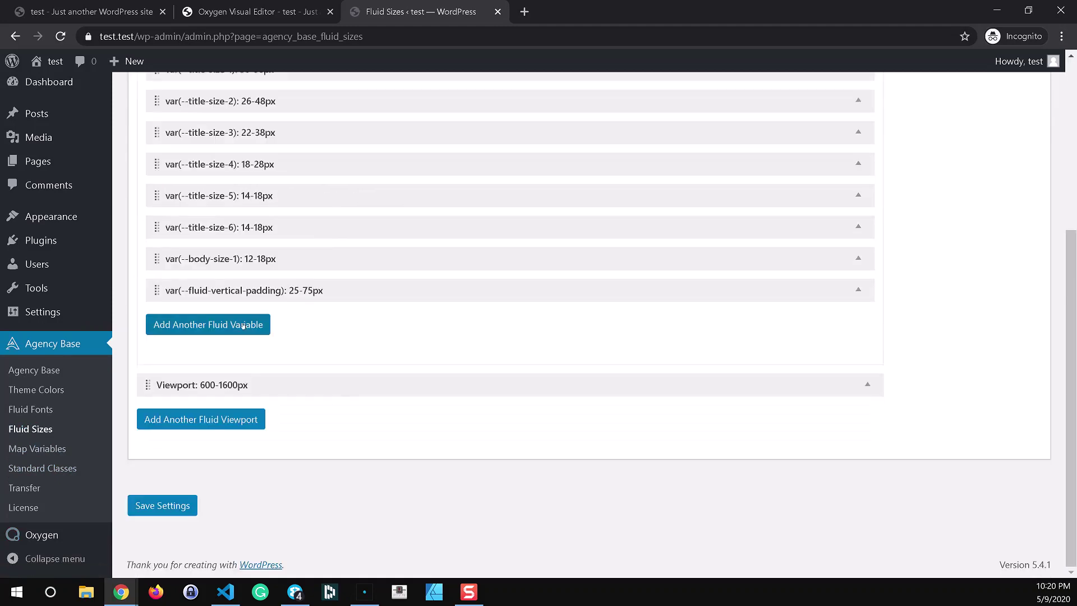
pyautogui.click(261, 331)
pyautogui.click(264, 321)
pyautogui.click(230, 371)
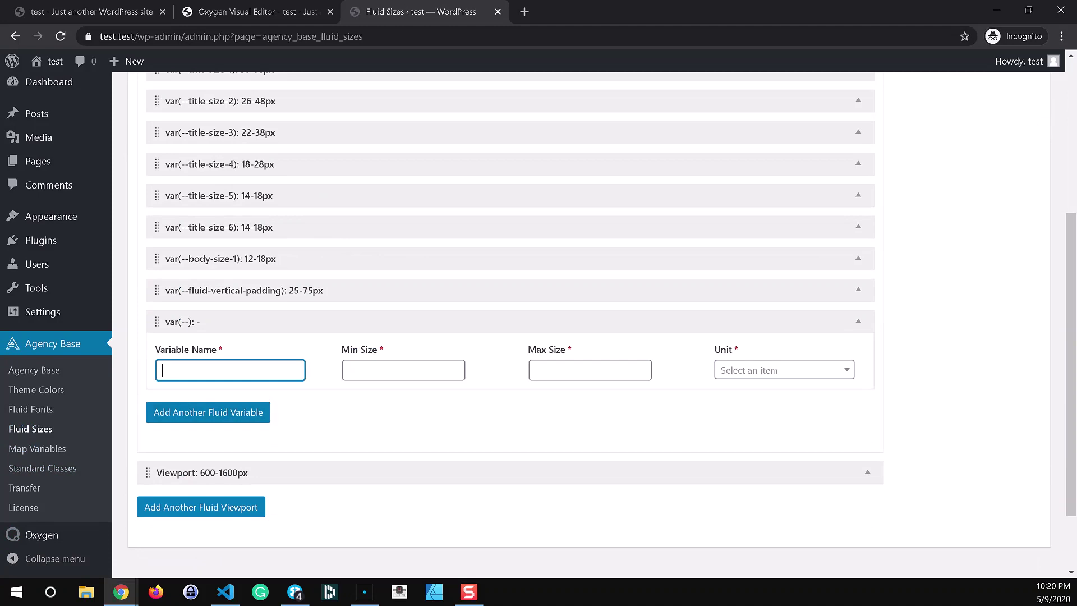
pyautogui.write('big-heading')
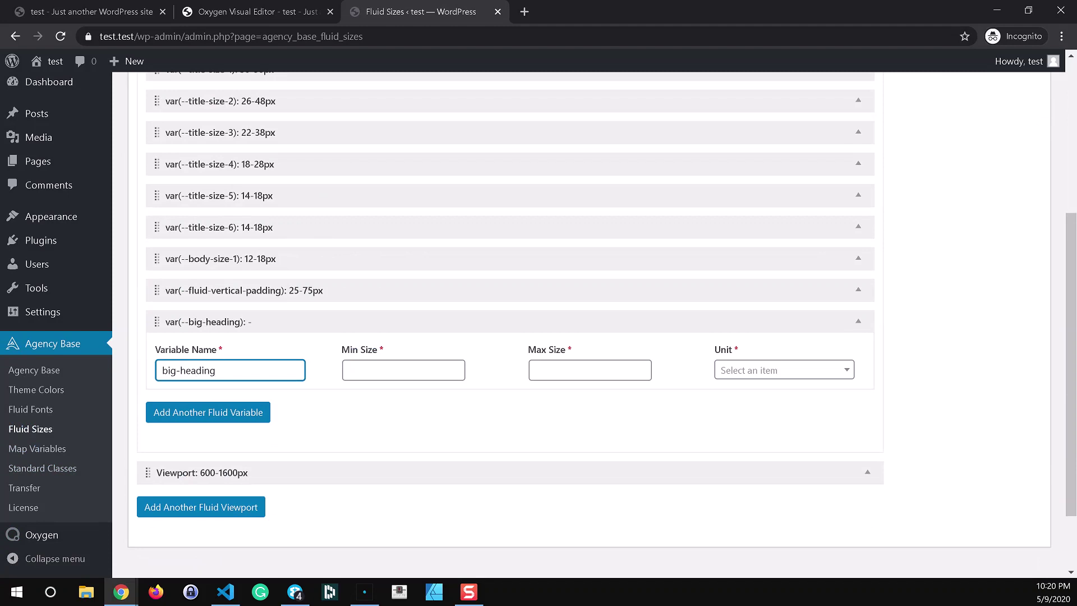
# - Give big-heading a 60 to 120 px range and save the Fluid Sizes settings
pyautogui.click(393, 370)
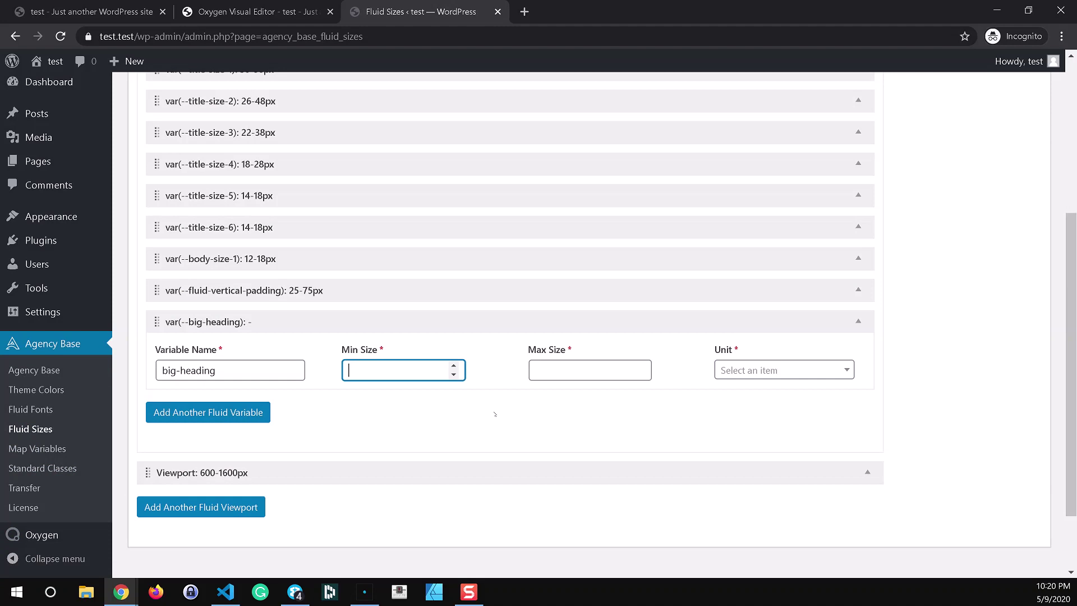
pyautogui.write('60')
pyautogui.click(617, 370)
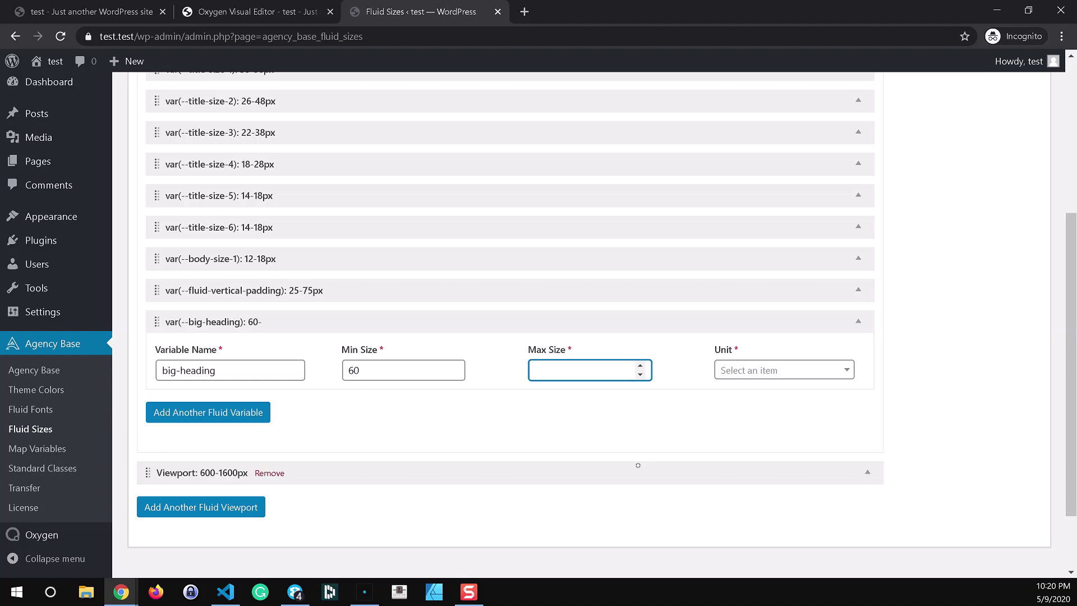
pyautogui.write('120')
pyautogui.click(766, 377)
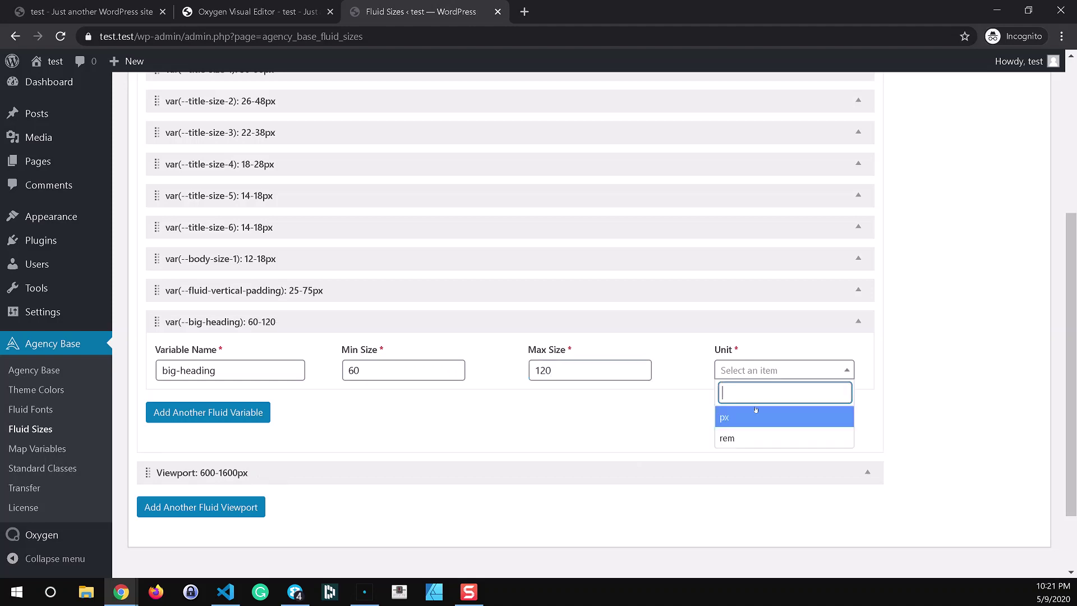
pyautogui.click(754, 421)
pyautogui.scroll(-2, 505, 449)
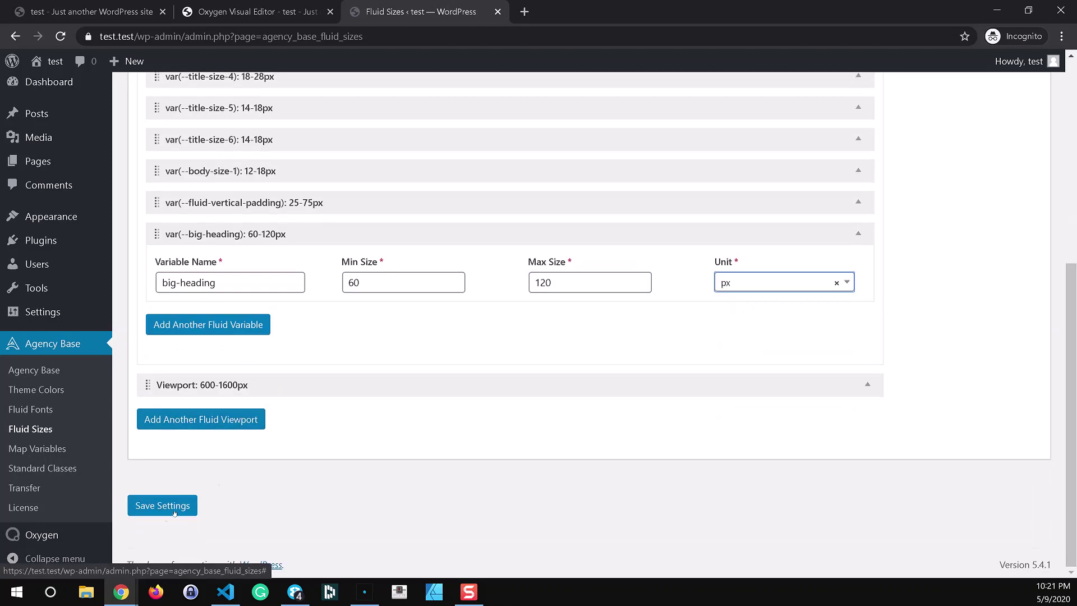
pyautogui.click(164, 512)
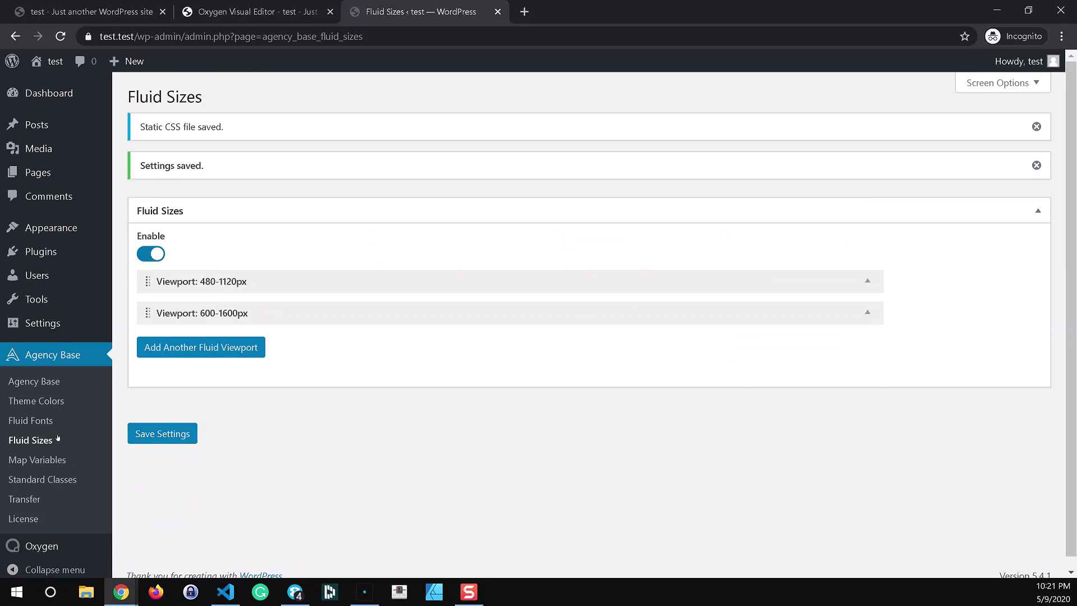
pyautogui.click(37, 460)
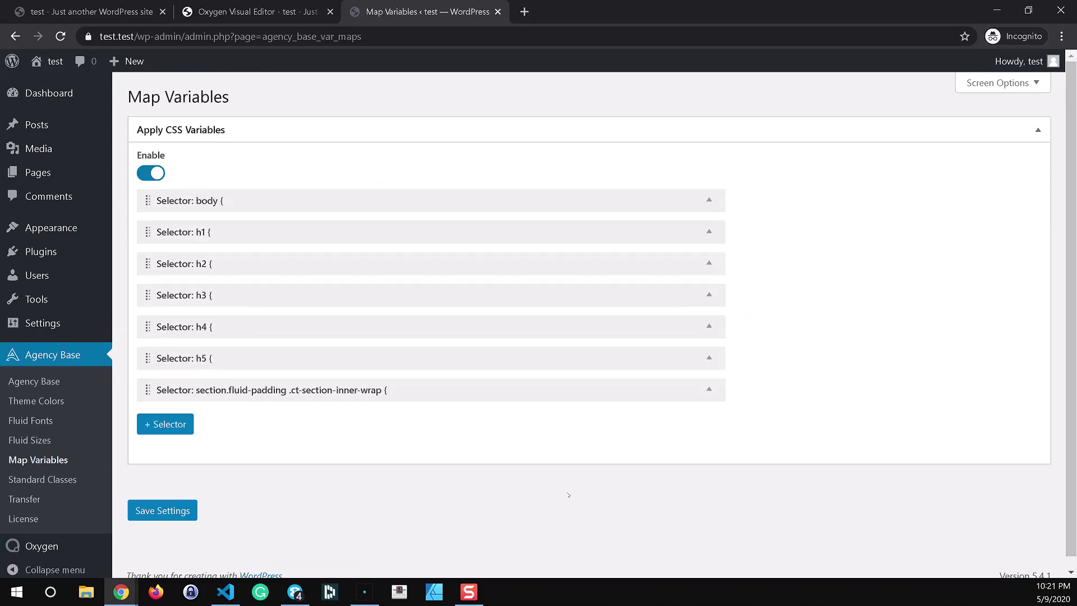
# - Map the .big-heading selector's font-size to var(--big-heading) and save the mappings
pyautogui.click(169, 425)
pyautogui.click(302, 431)
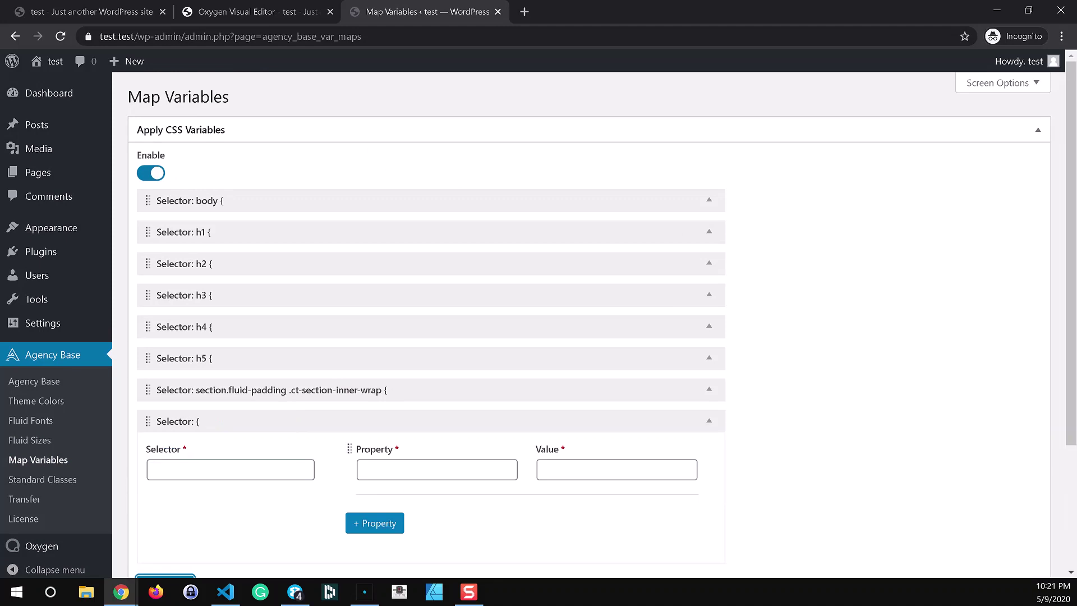
pyautogui.click(154, 470)
pyautogui.write('.bi')
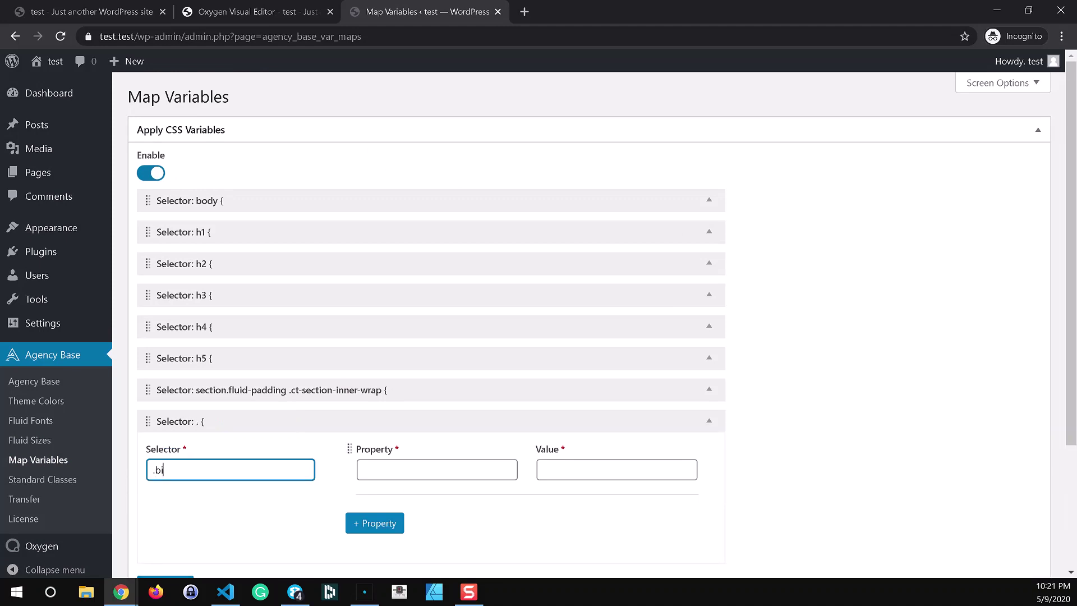
pyautogui.write('g-heading')
pyautogui.press('Tab')
pyautogui.press('Tab')
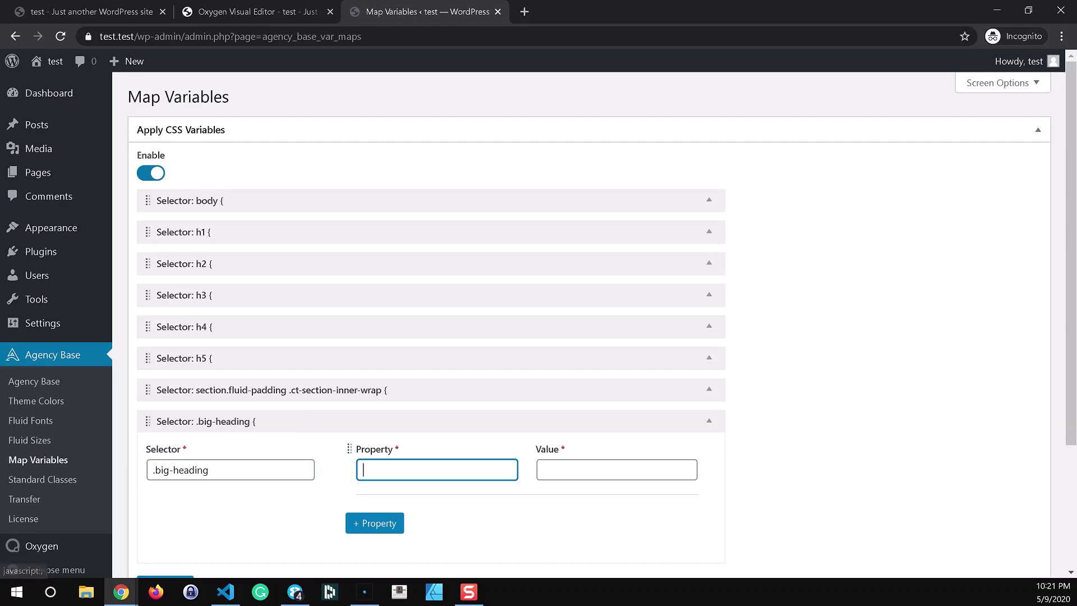
pyautogui.write('font-size')
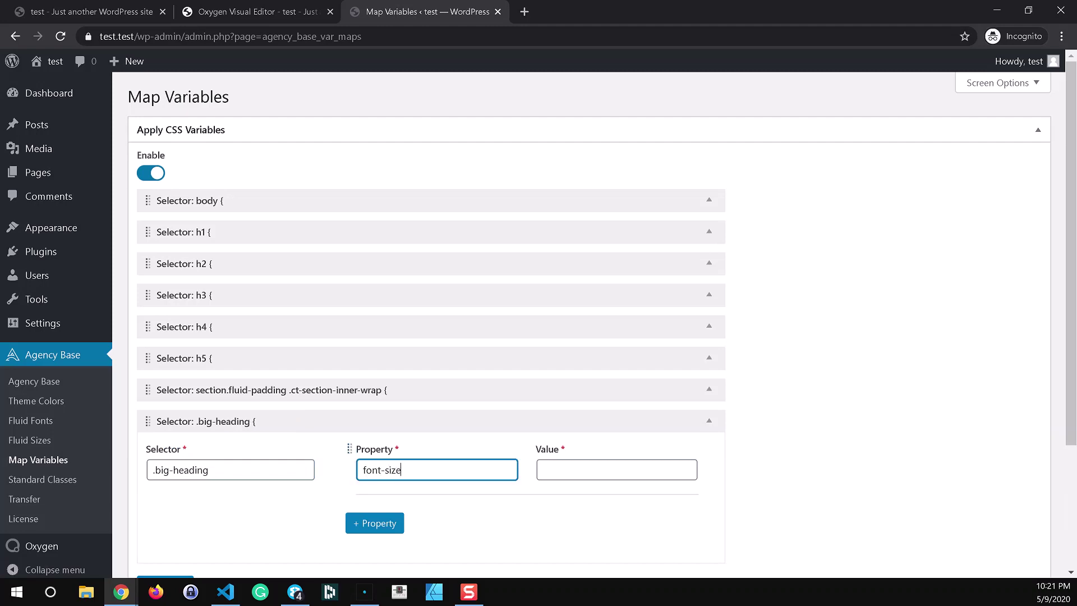
pyautogui.press('Tab')
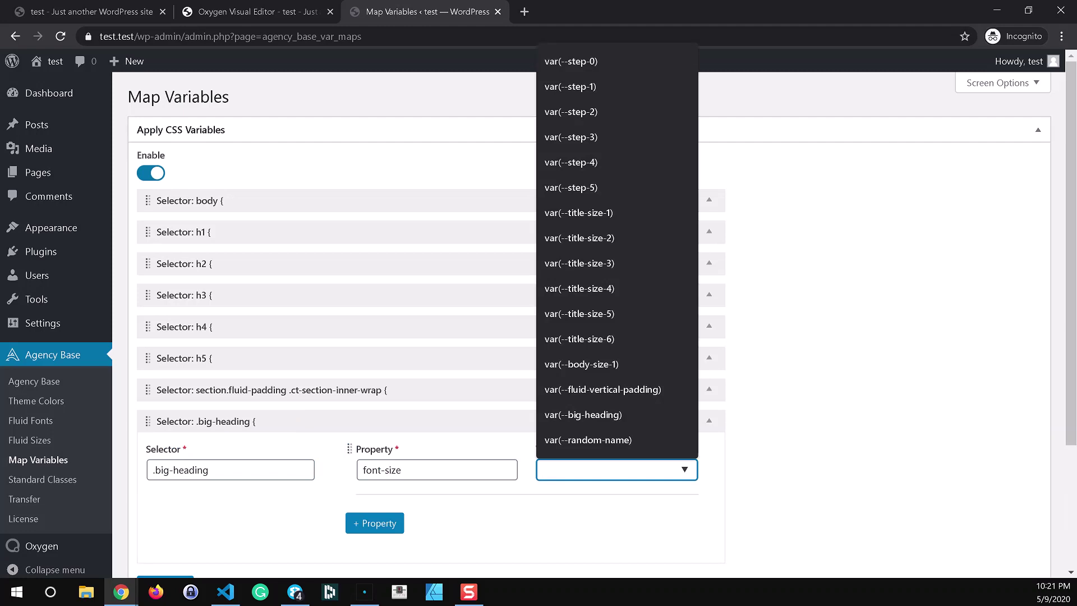
pyautogui.click(618, 416)
pyautogui.scroll(-3, 488, 438)
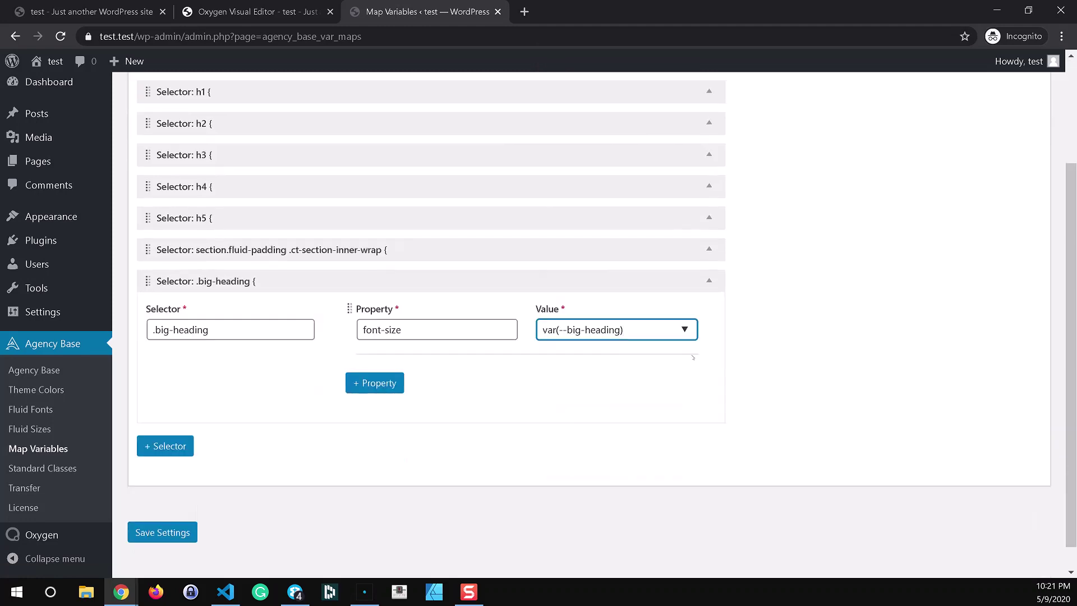
pyautogui.click(181, 534)
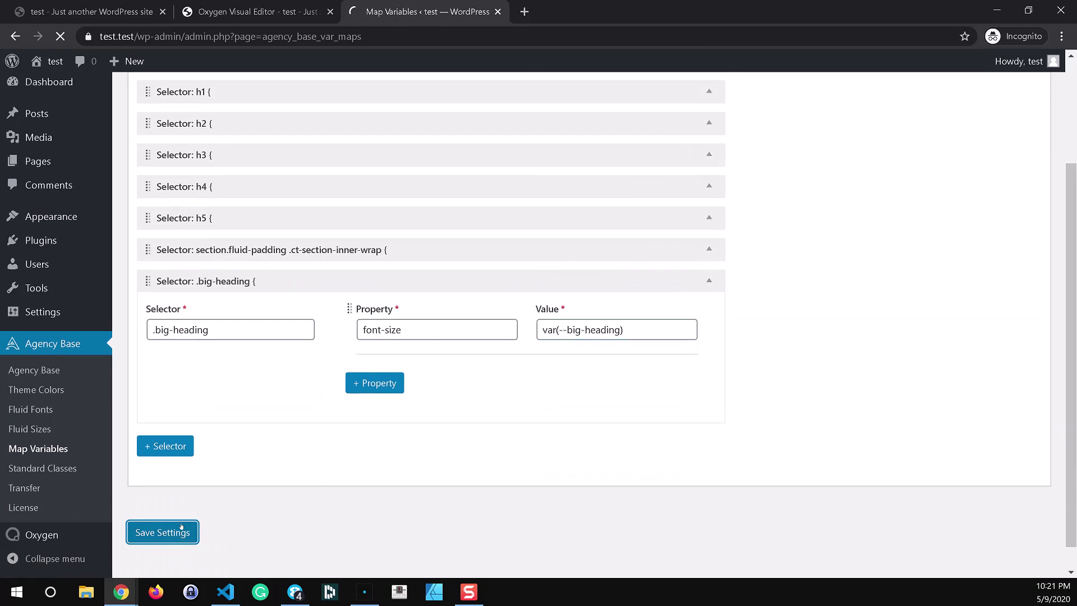
pyautogui.click(258, 11)
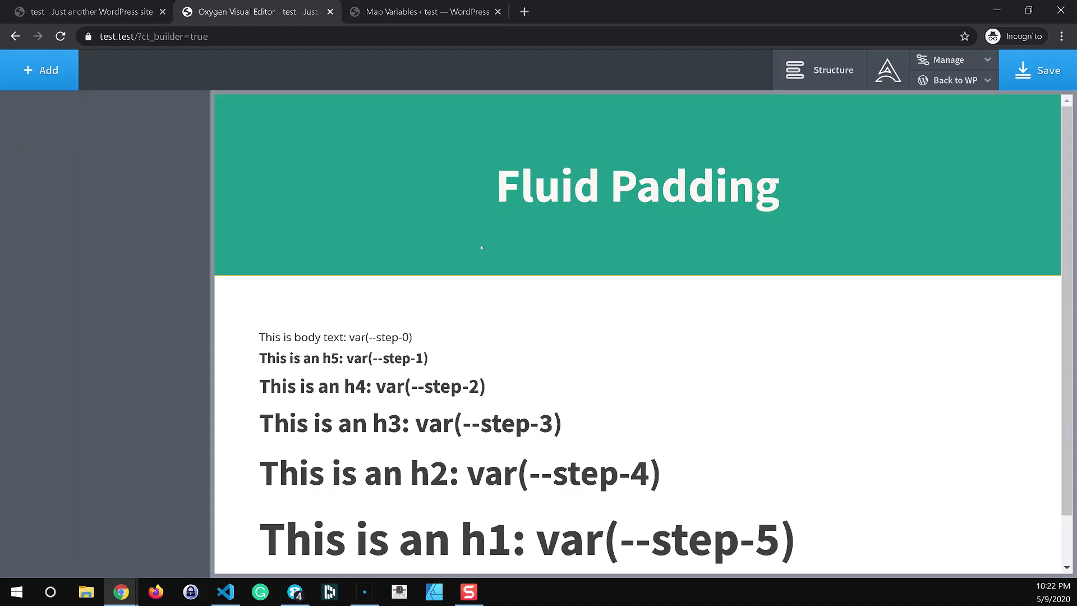
# - Add the big-heading class to the Fluid Padding heading and save the page
pyautogui.click(429, 235)
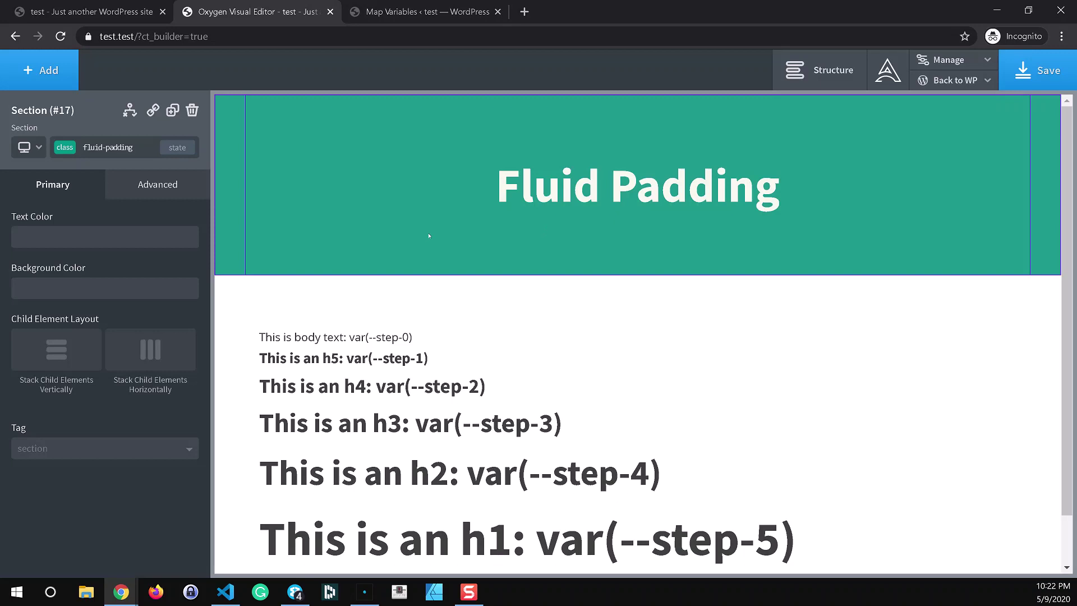
pyautogui.click(639, 185)
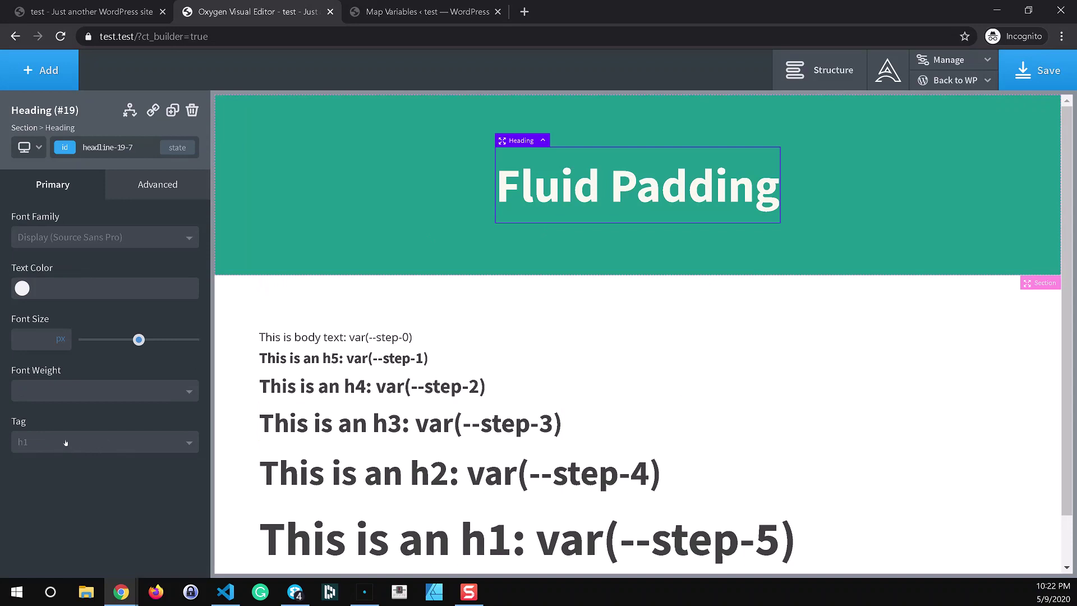
pyautogui.click(112, 147)
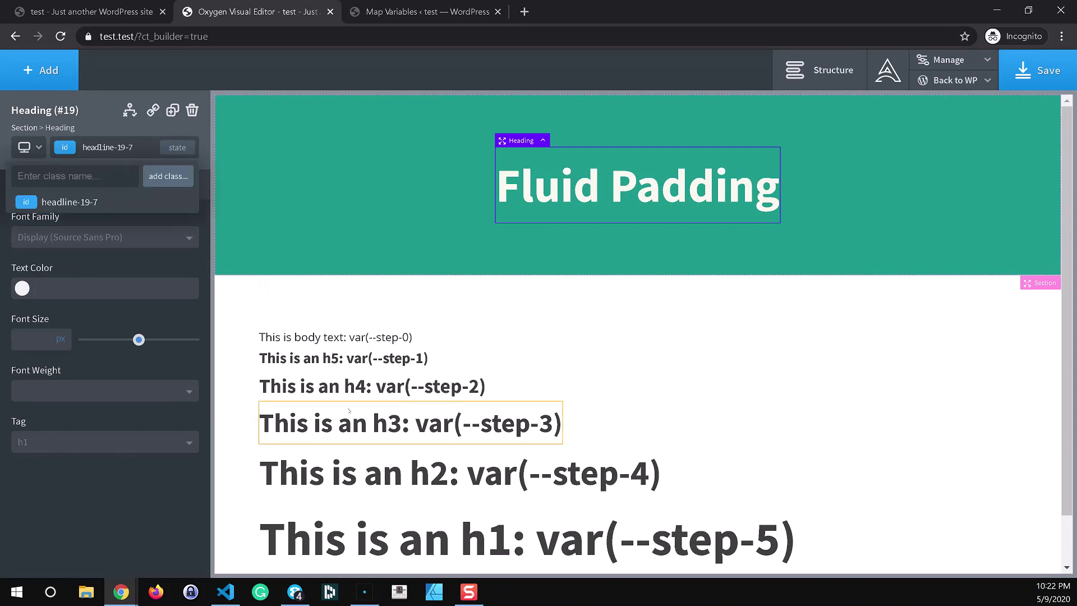
pyautogui.write('bif')
pyautogui.write('g-heading')
pyautogui.click(168, 176)
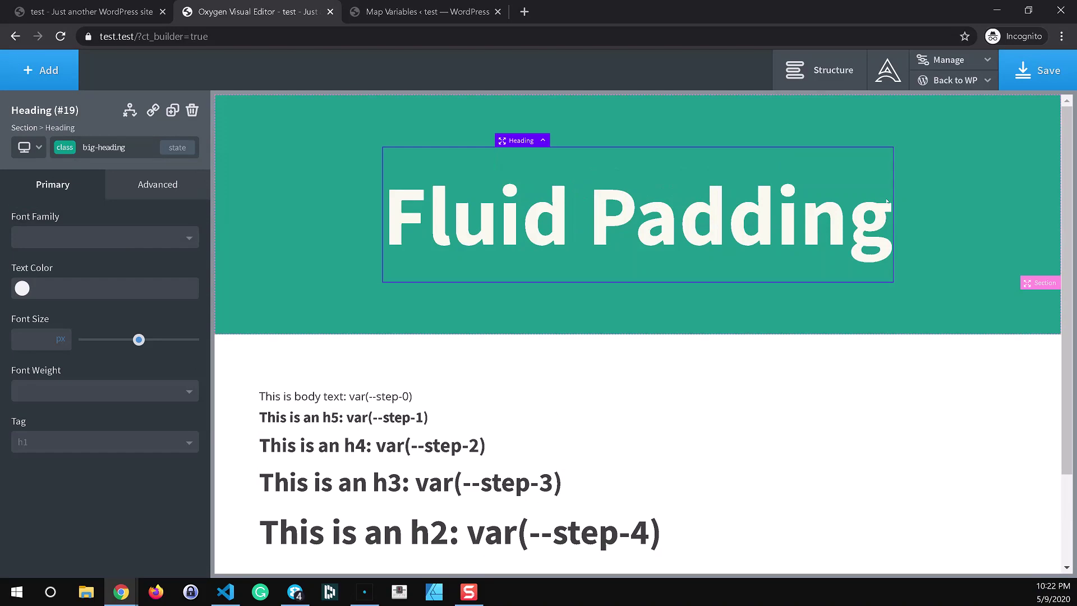
pyautogui.click(1032, 81)
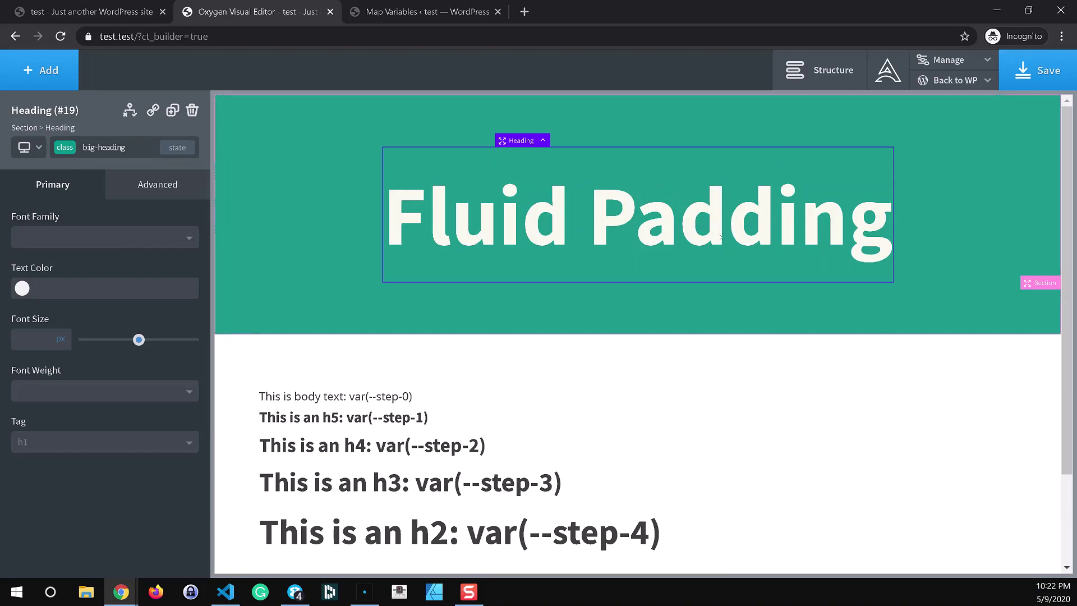
pyautogui.click(1026, 73)
pyautogui.click(97, 12)
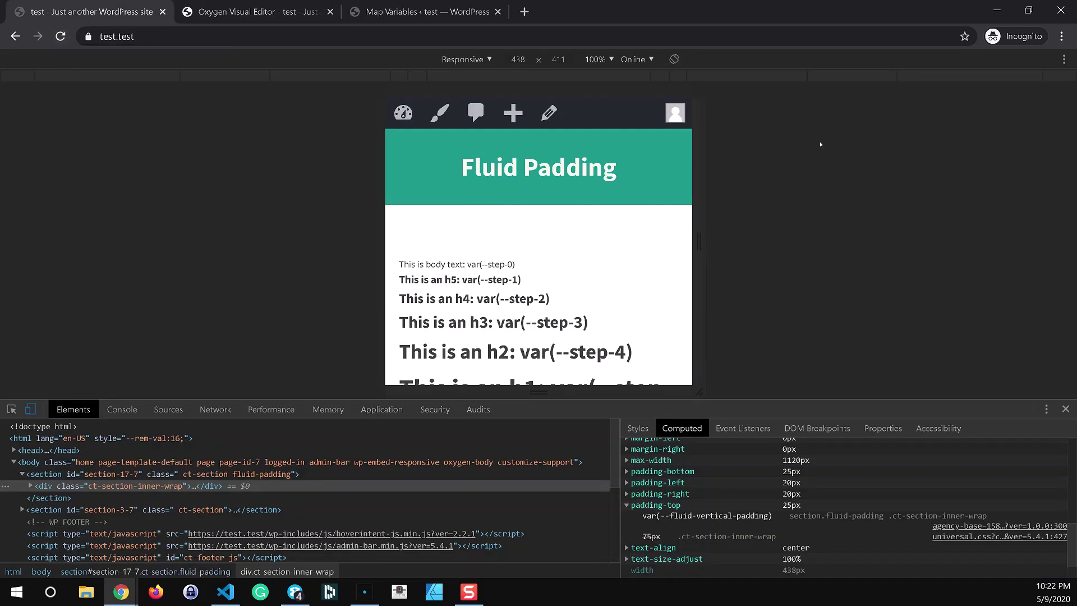
# - Reload the live page at desktop width and inspect the heading's font-size, computed at 120px
pyautogui.click(60, 36)
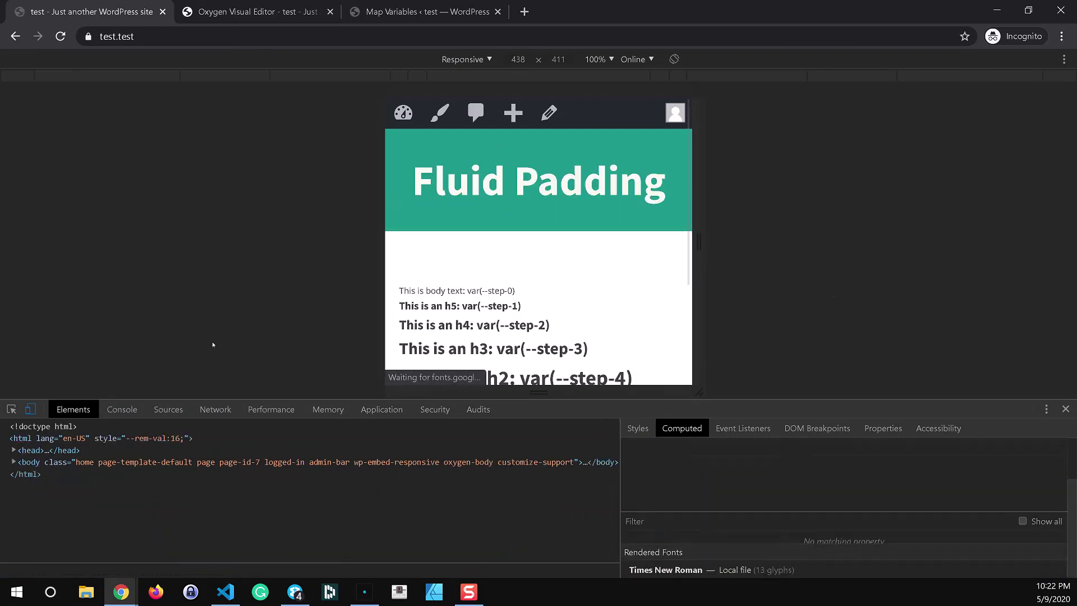
pyautogui.moveTo(699, 242); pyautogui.dragTo(1033, 241)
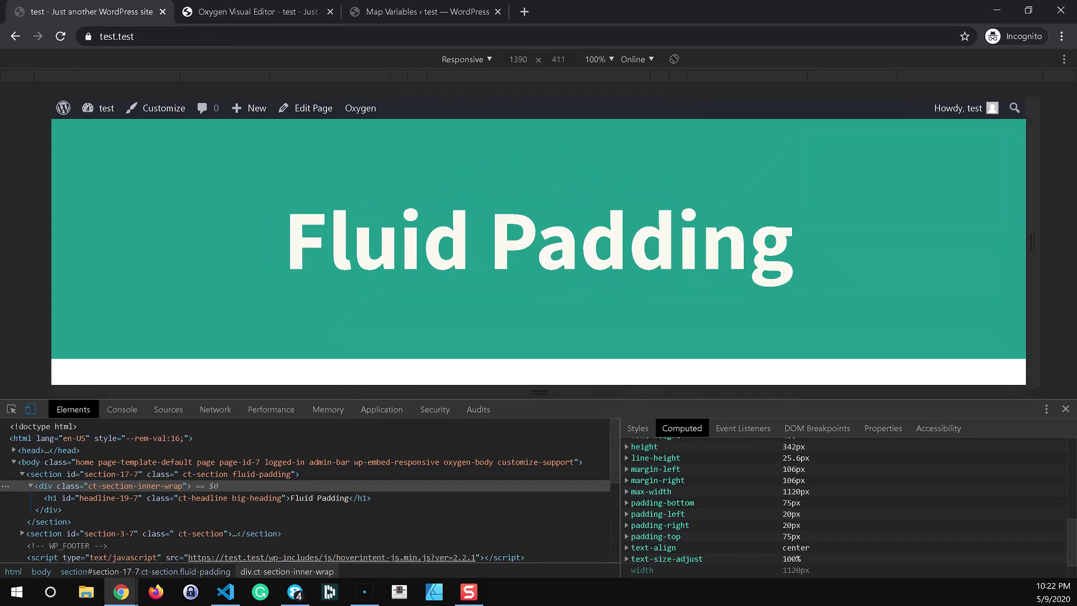
pyautogui.rightClick(618, 243)
pyautogui.click(685, 372)
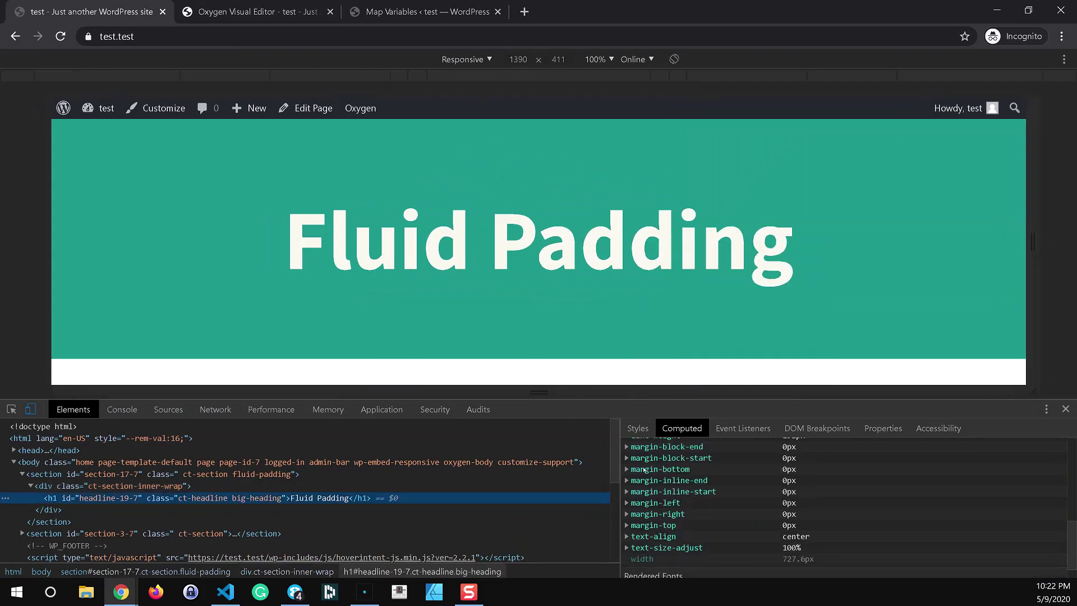
pyautogui.scroll(5, 696, 525)
pyautogui.scroll(-3, 673, 538)
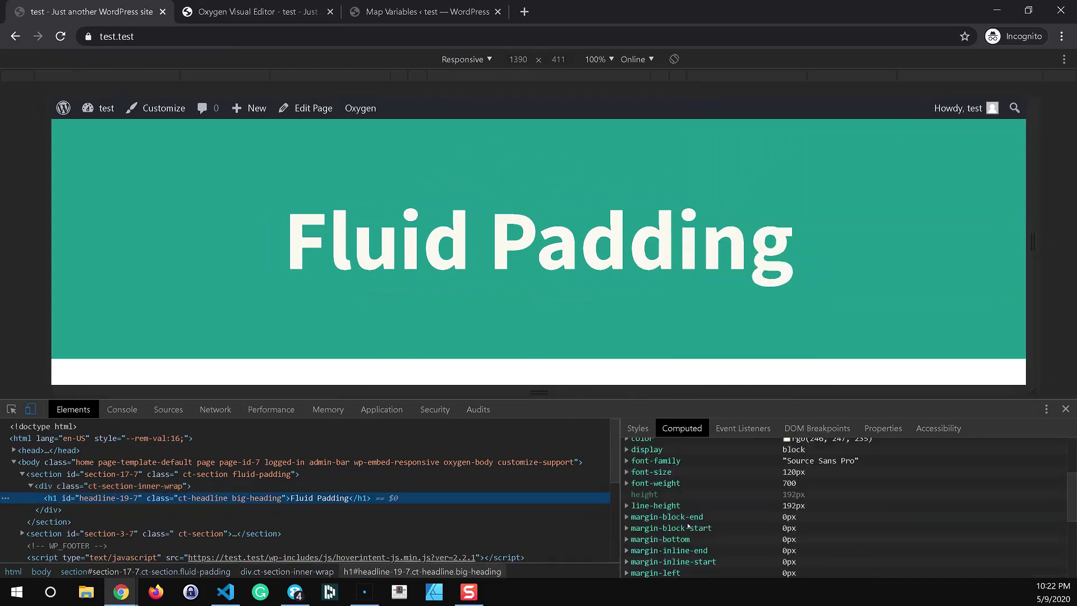
pyautogui.click(627, 473)
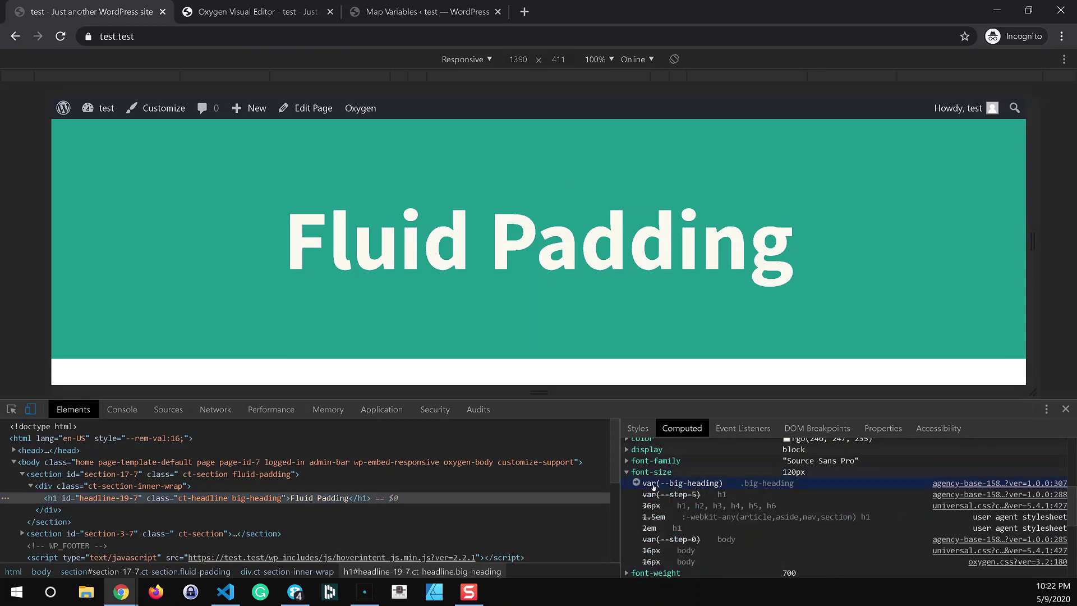